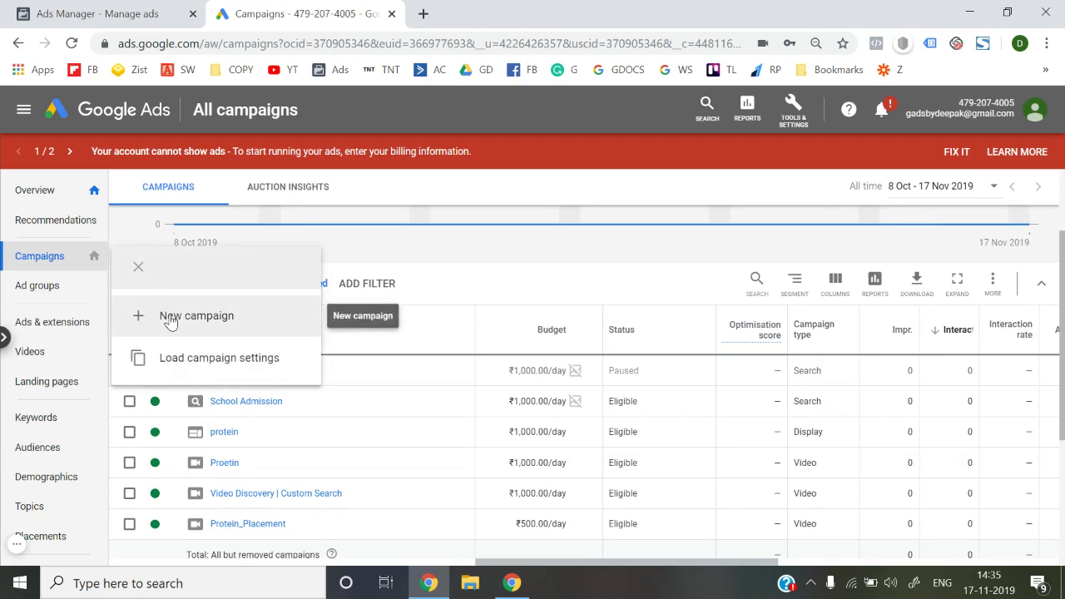
Start a new campaign without a goal's guidance and choose Video as the campaign type
click(169, 319)
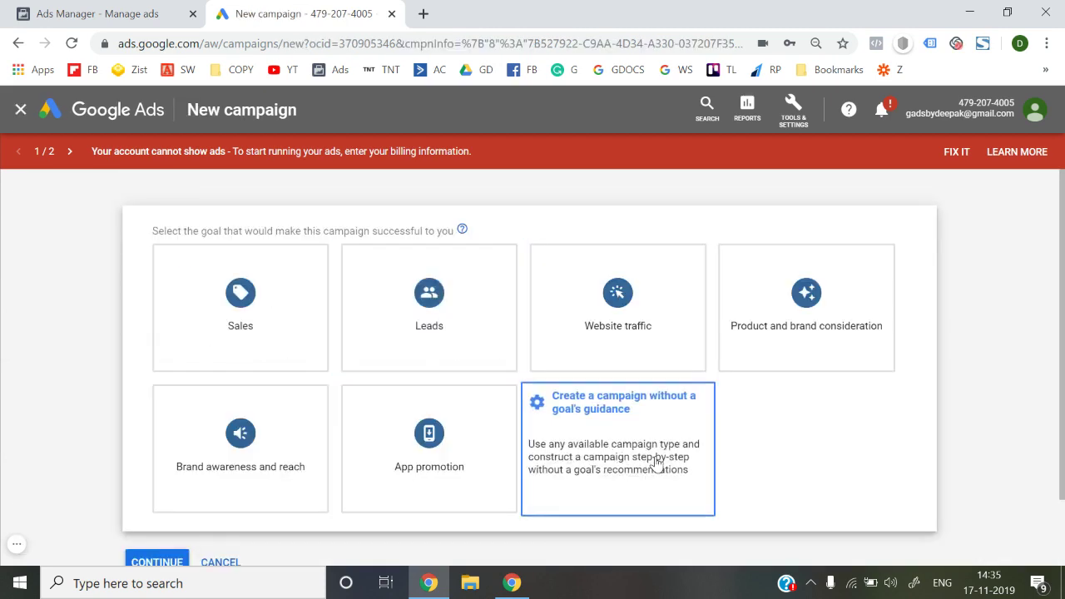
click(590, 464)
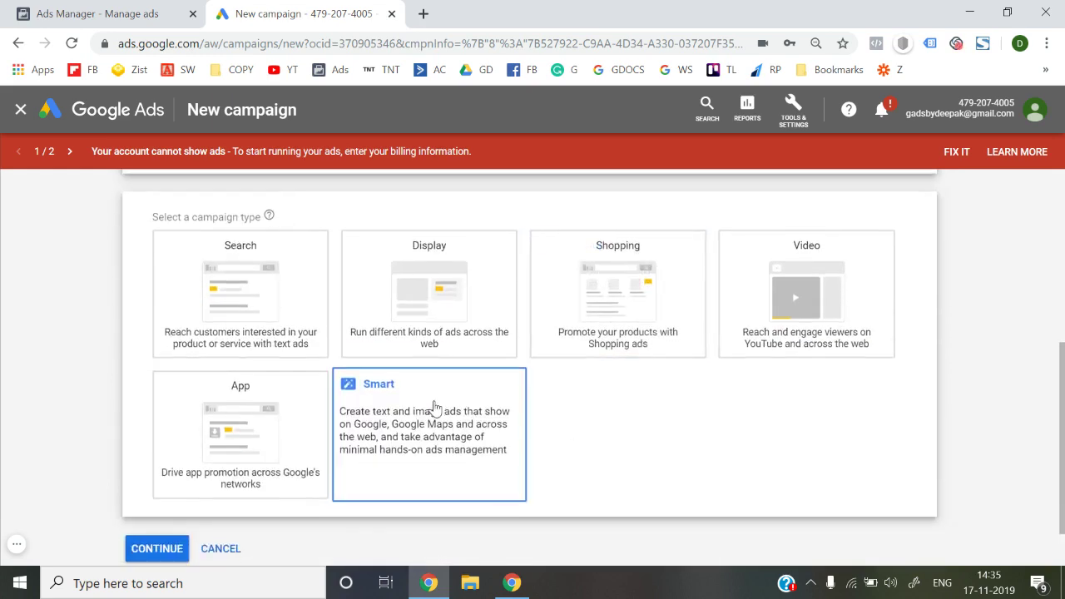
click(780, 295)
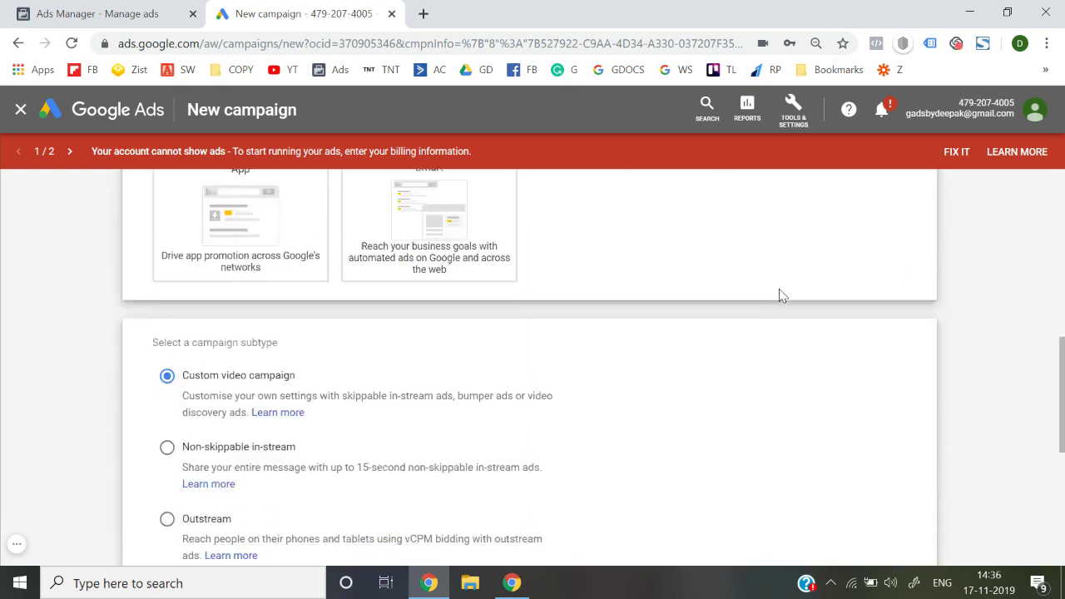
Select the Non-skippable in-stream campaign subtype and continue to the campaign setup
scroll(150, 405, down, 4)
scroll(143, 413, up, 3)
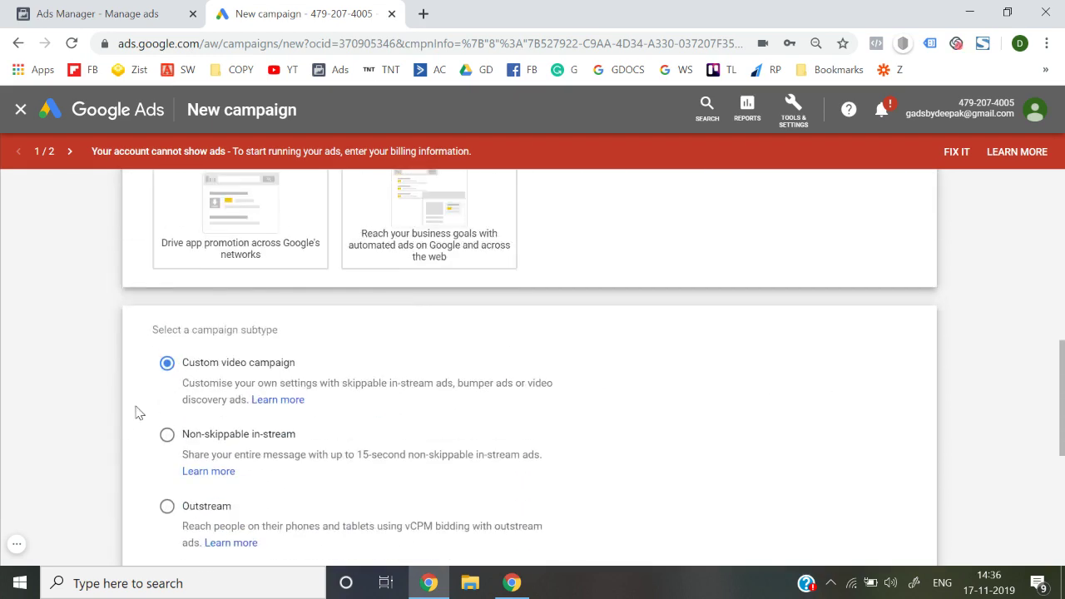
scroll(124, 429, down, 1)
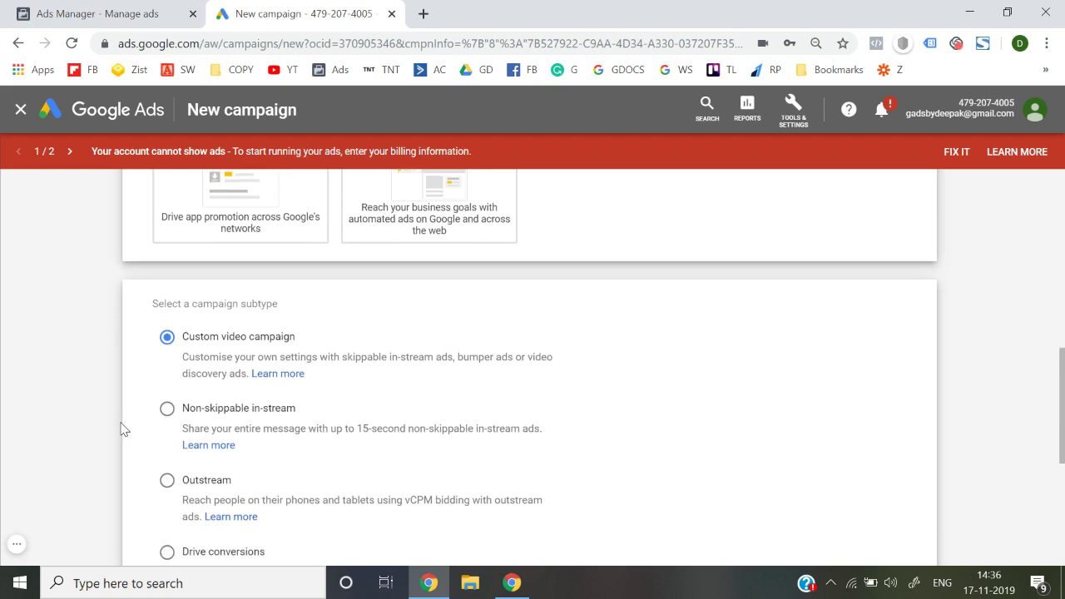
click(188, 421)
click(218, 358)
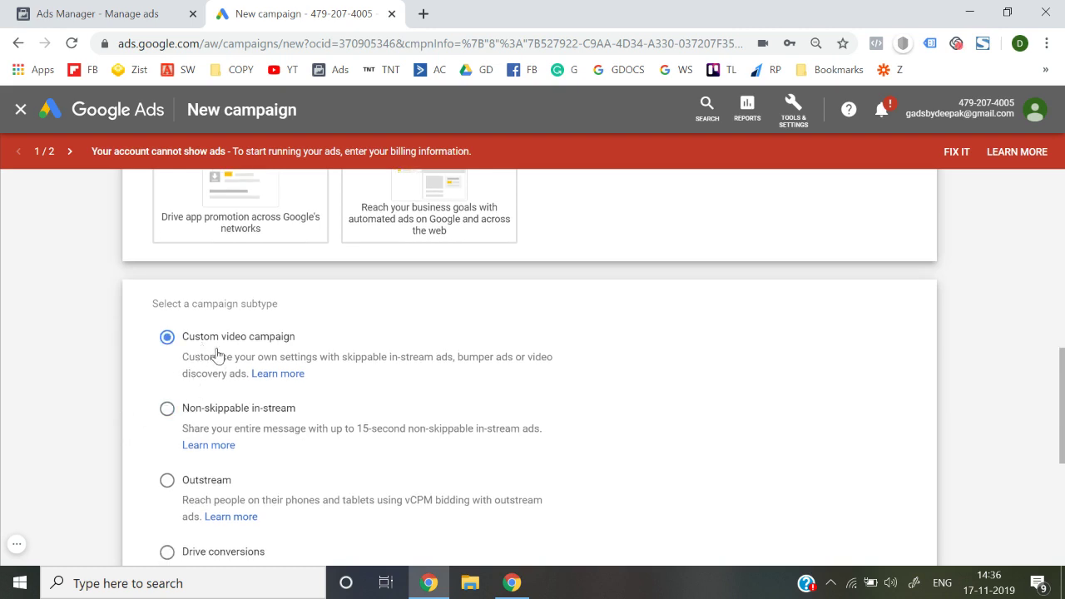
click(193, 432)
scroll(191, 434, down, 1)
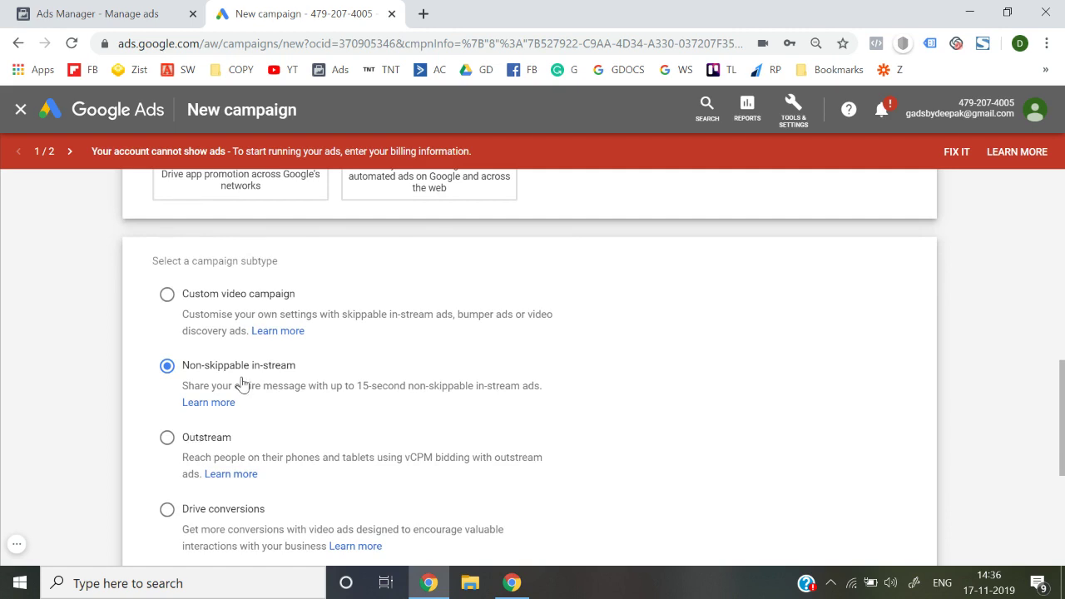
scroll(241, 383, down, 3)
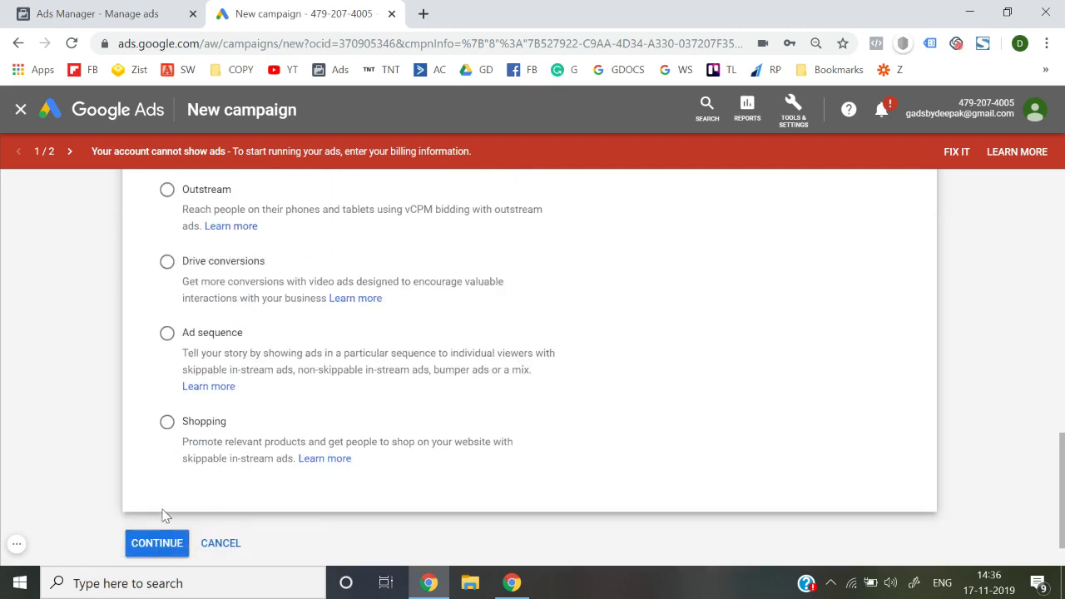
click(152, 543)
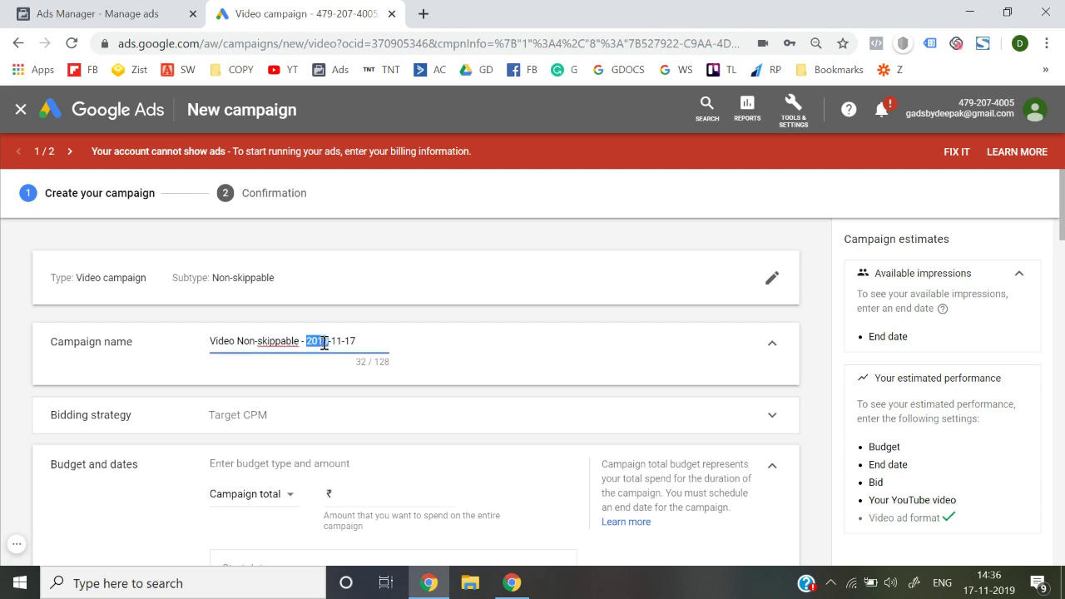
Review the campaign name and the bidding strategy options available for the campaign
triple_click(325, 343)
scroll(325, 343, down, 2)
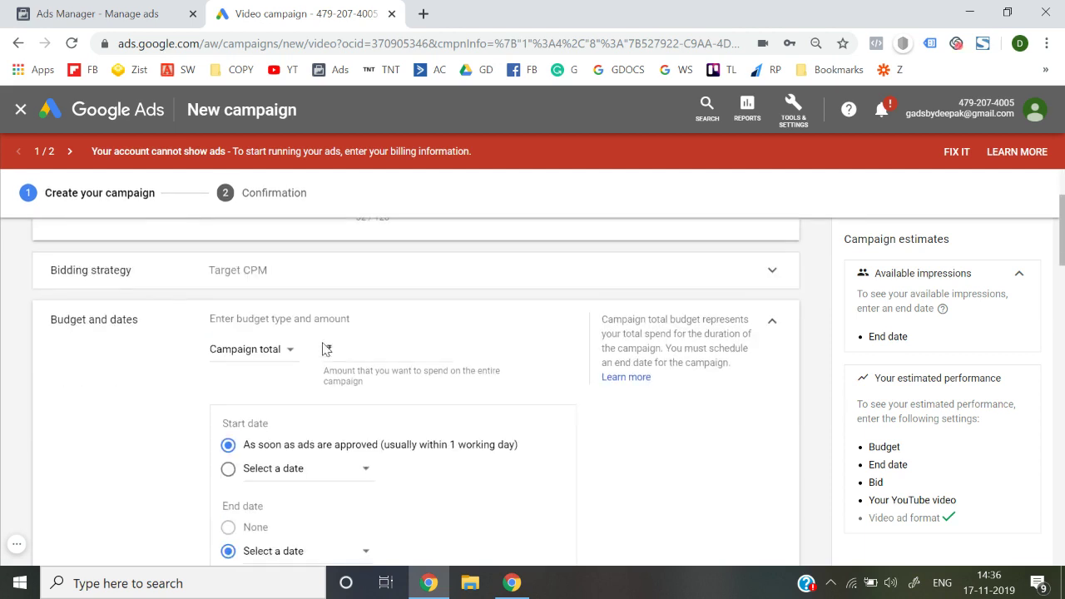
click(255, 279)
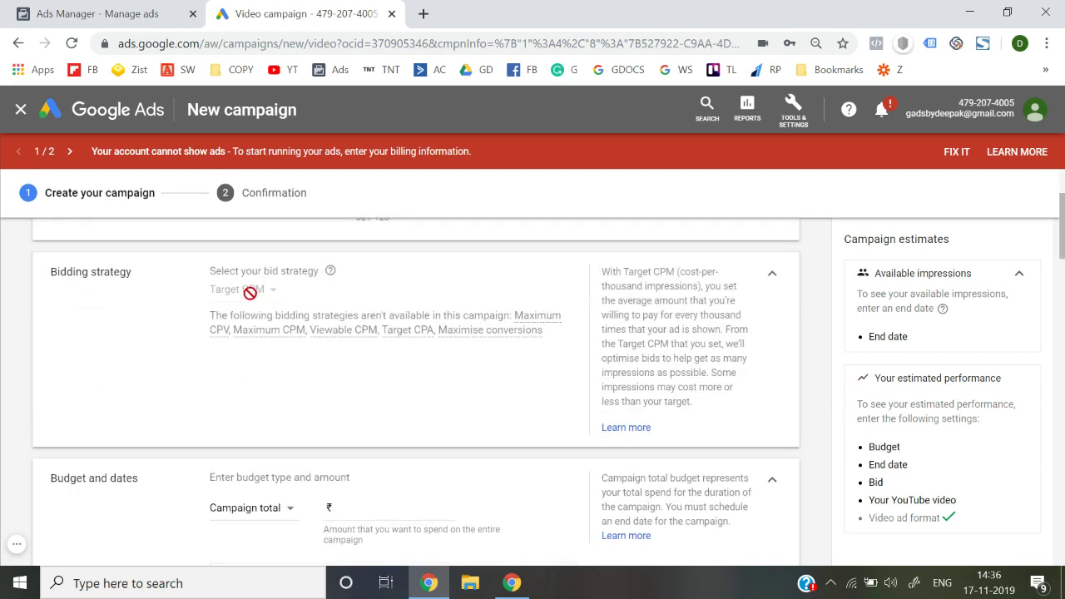
click(773, 274)
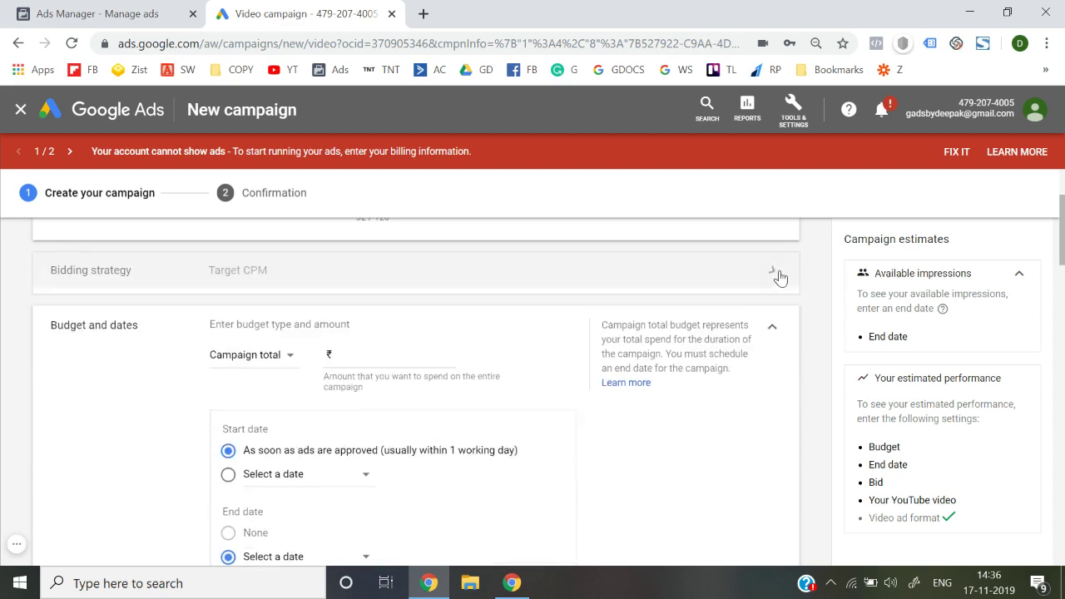
Set the campaign's budget type to Daily and expand the delivery method options
click(258, 354)
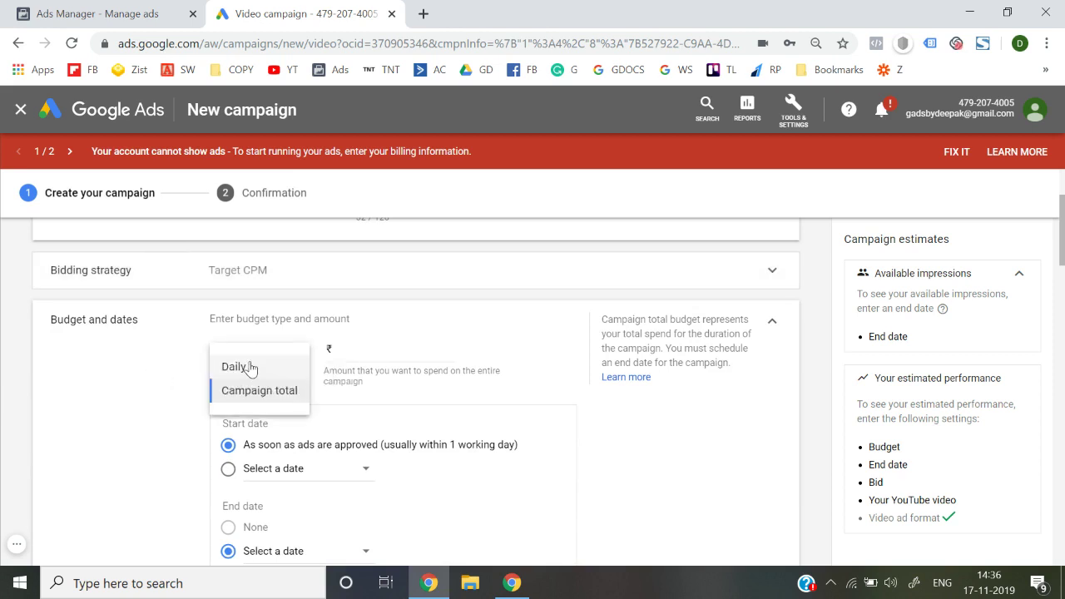
click(246, 367)
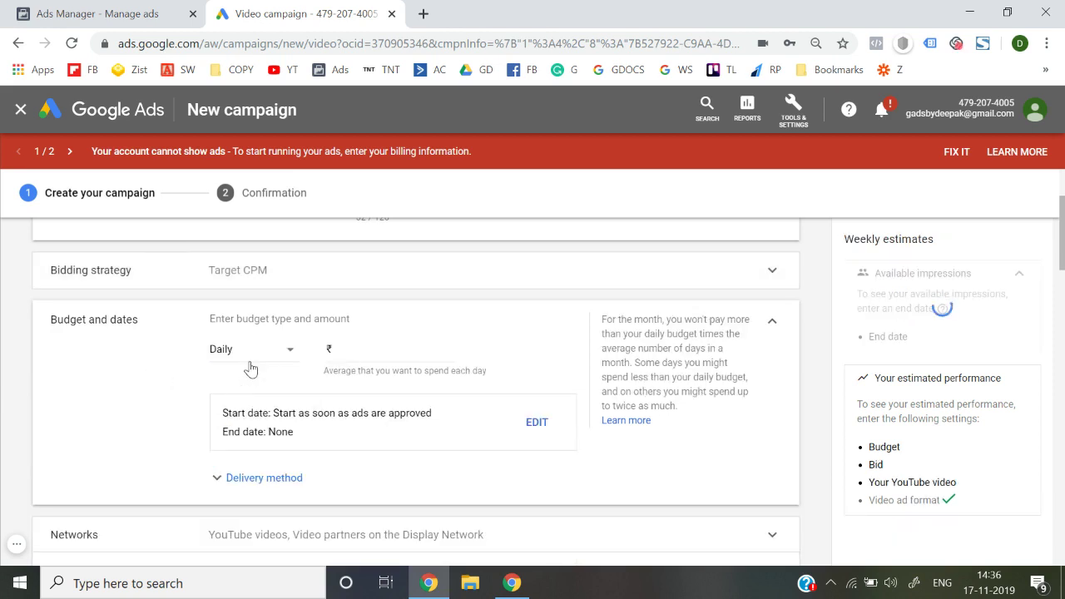
click(264, 478)
scroll(268, 474, down, 2)
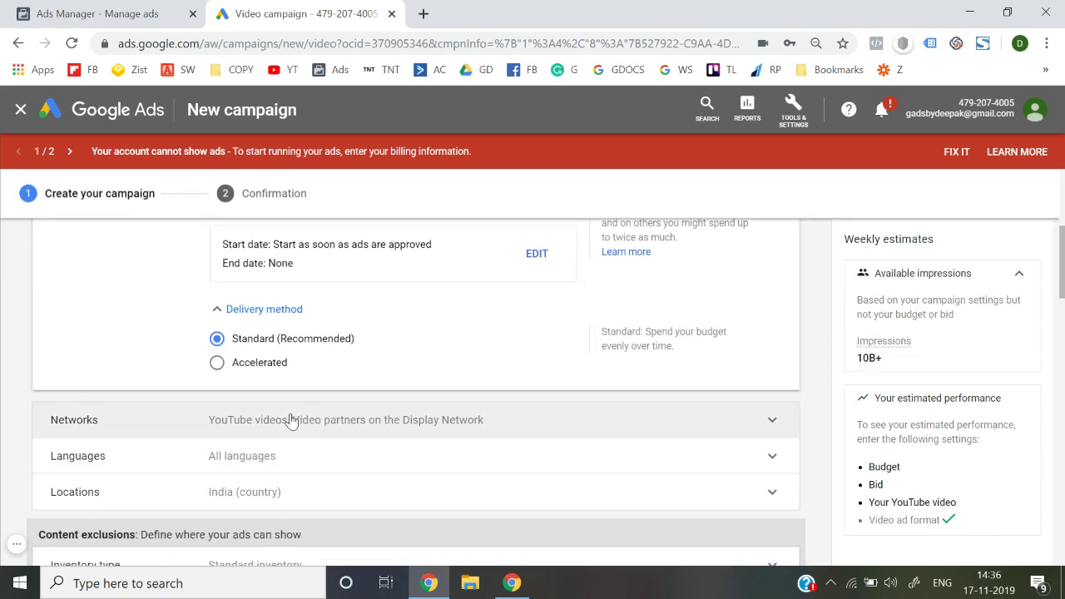
Exclude Video partners on the Display Network from the campaign's networks
click(290, 417)
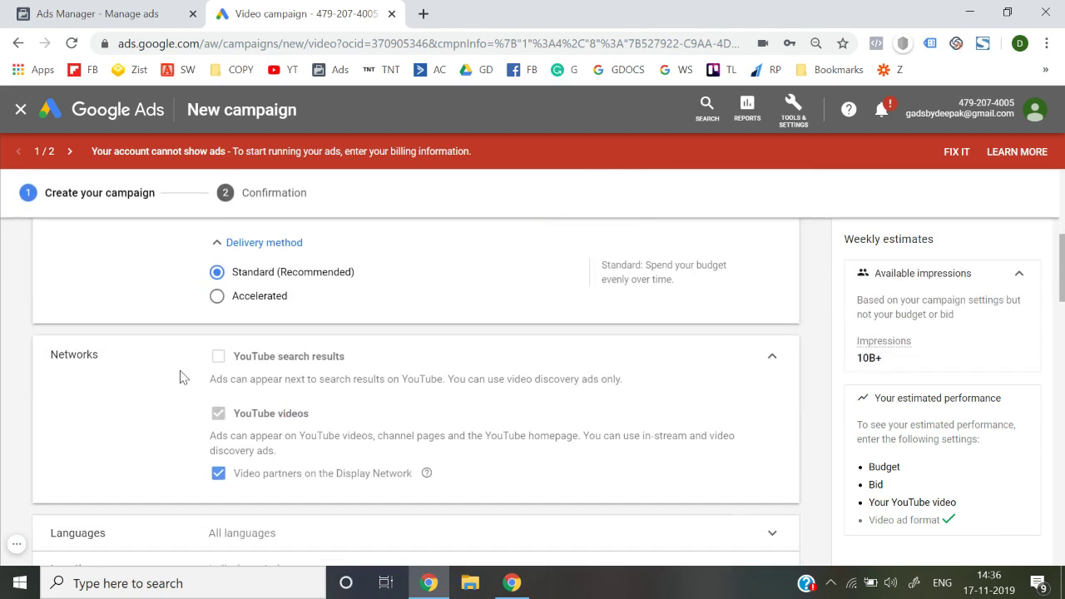
click(219, 474)
scroll(4, 439, down, 3)
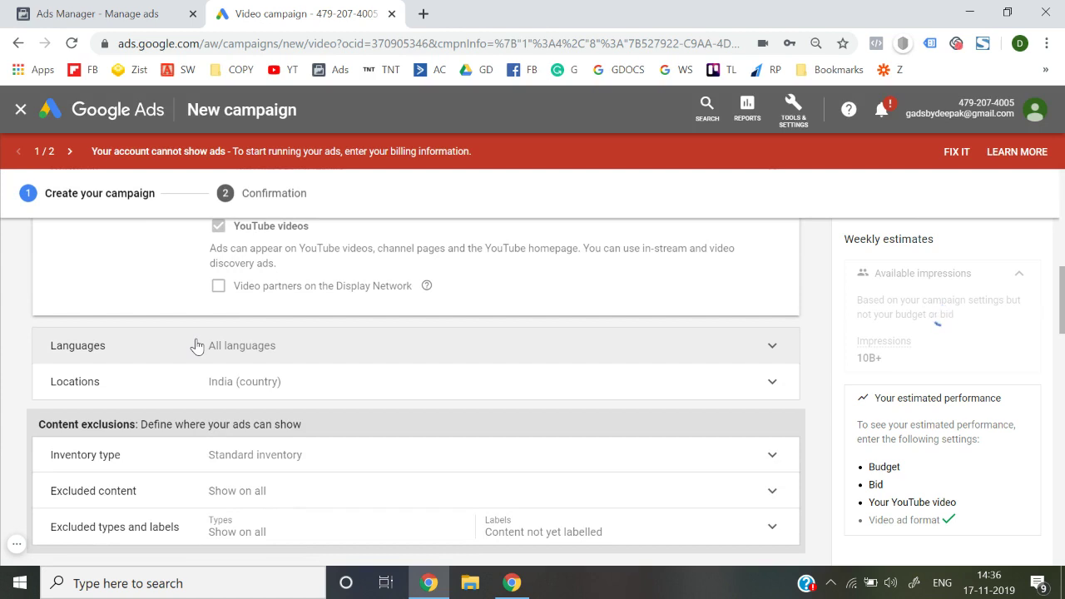
Examine the campaign's content exclusions and additional settings, including excluded content and excluded types and labels
scroll(196, 345, down, 1)
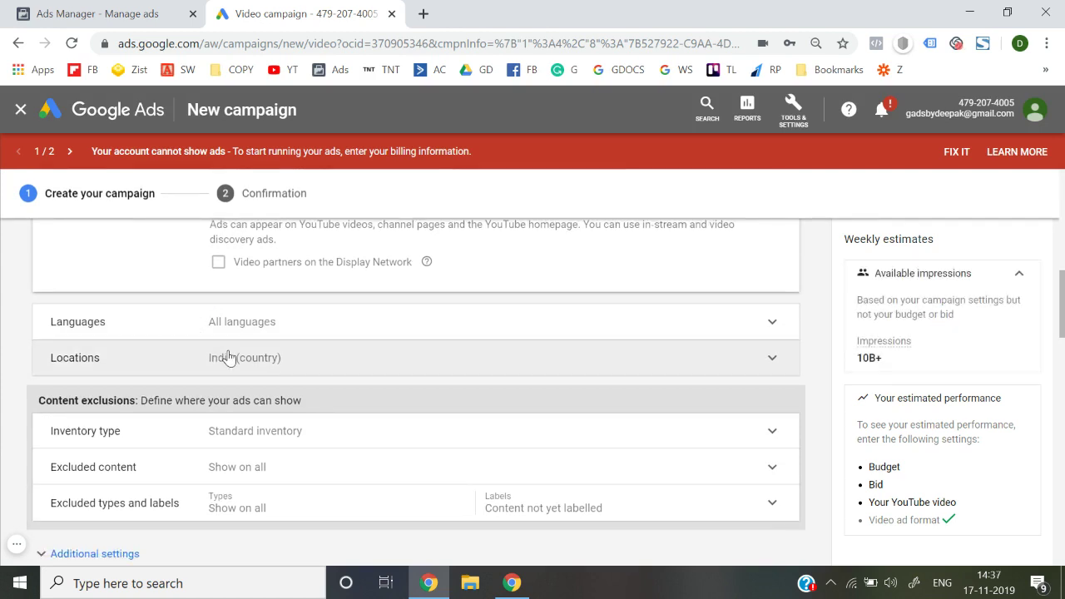
scroll(276, 423, down, 3)
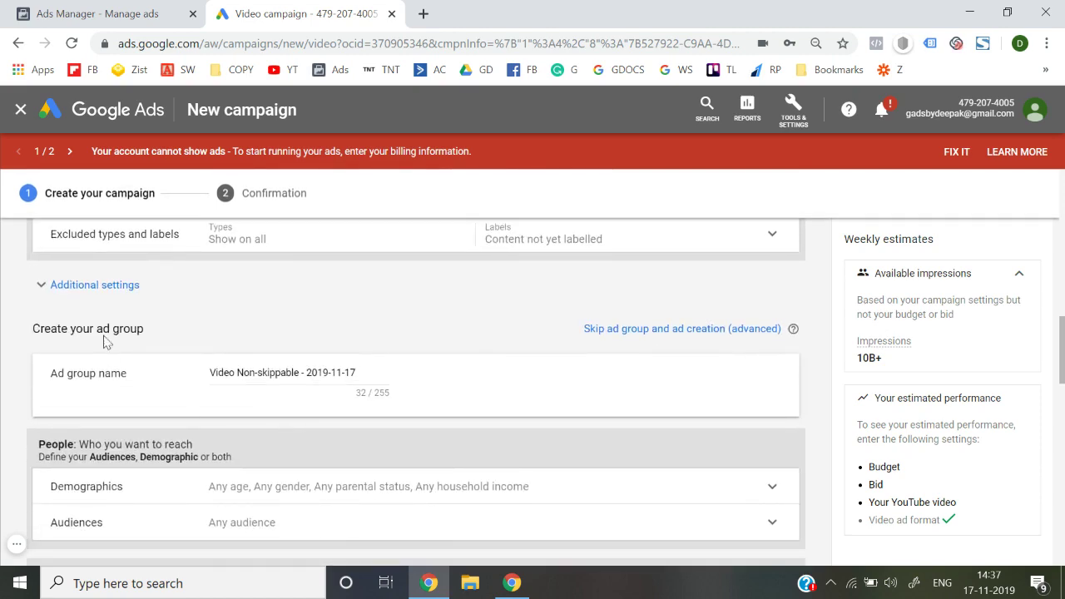
click(94, 289)
scroll(95, 294, up, 1)
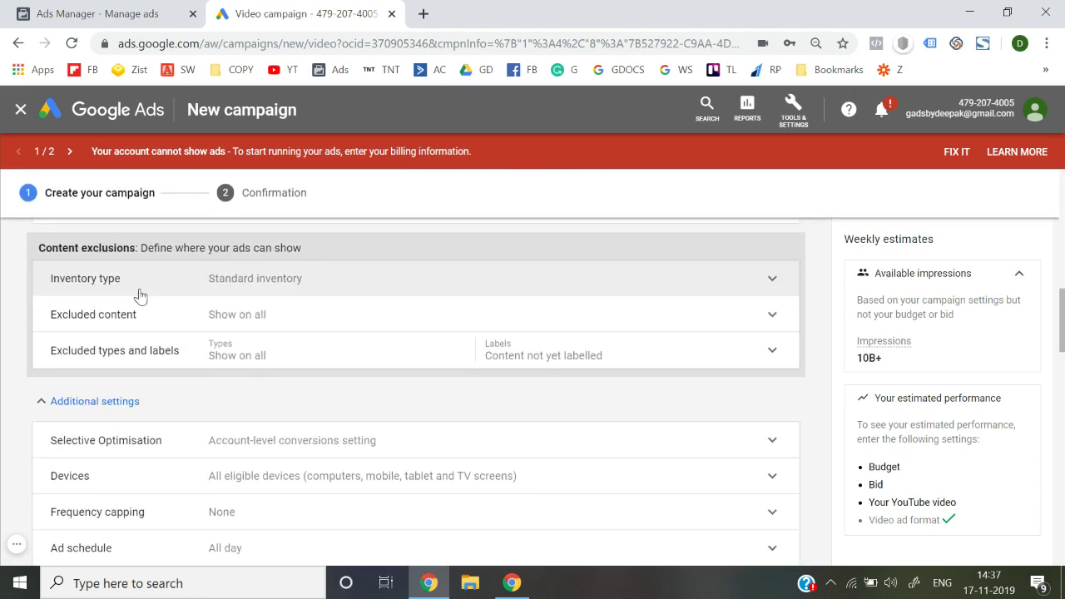
click(207, 329)
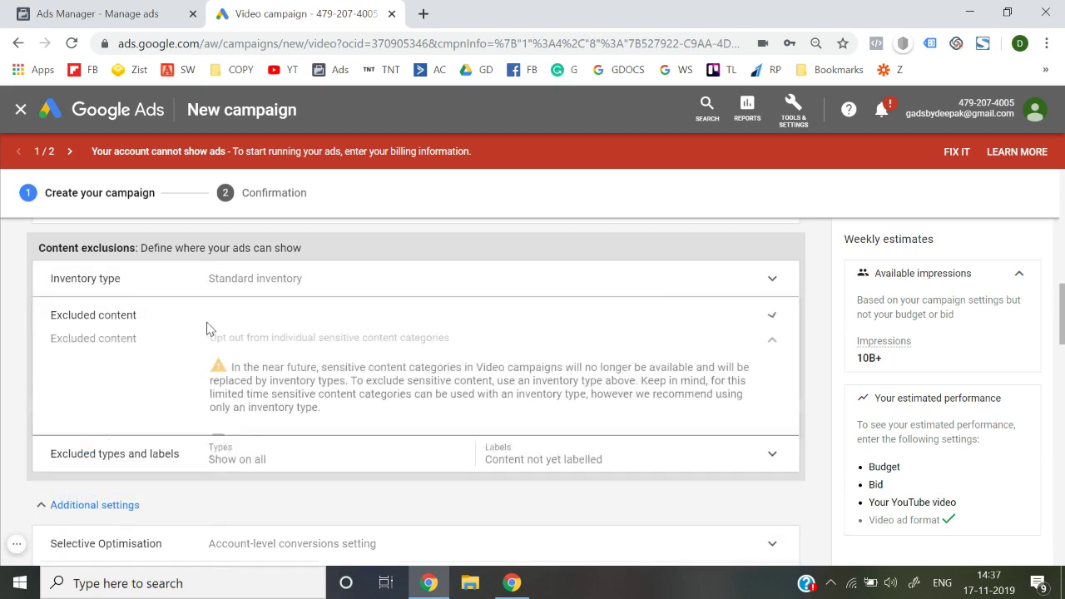
scroll(207, 329, down, 3)
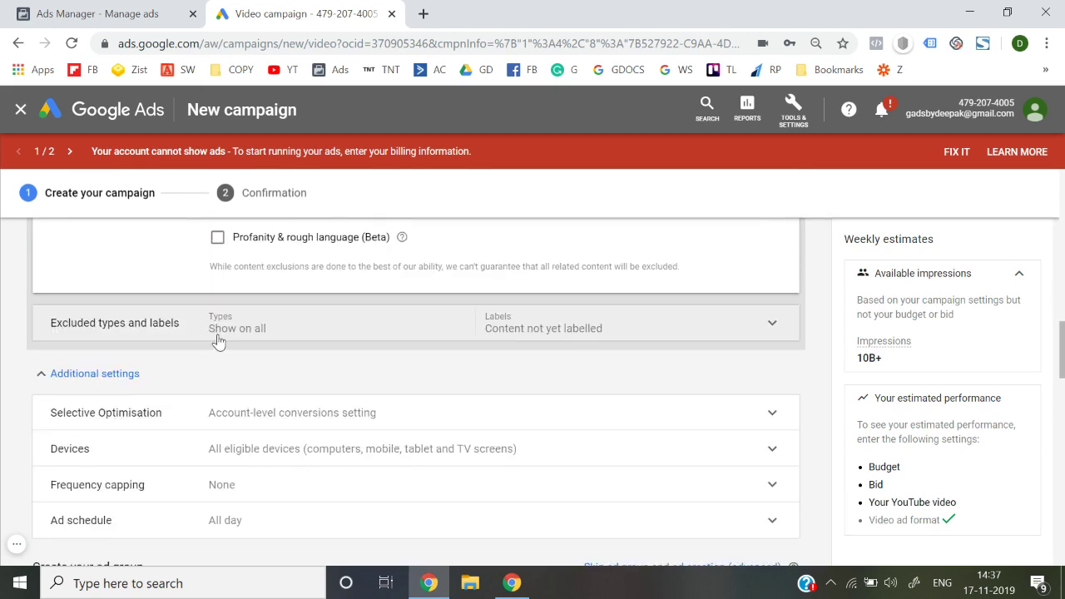
click(217, 337)
scroll(217, 341, down, 3)
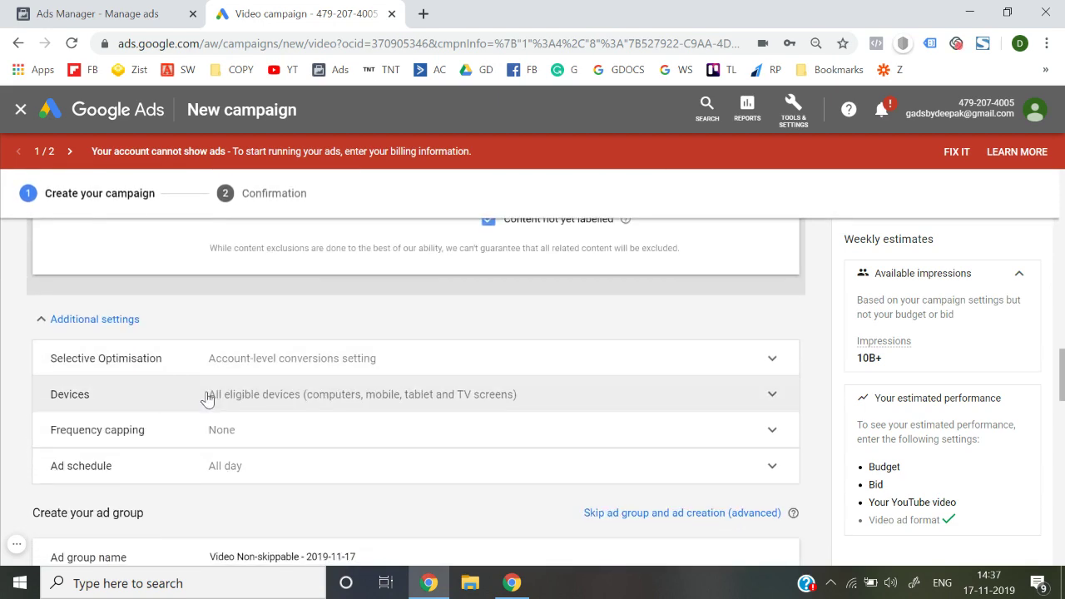
scroll(208, 401, down, 1)
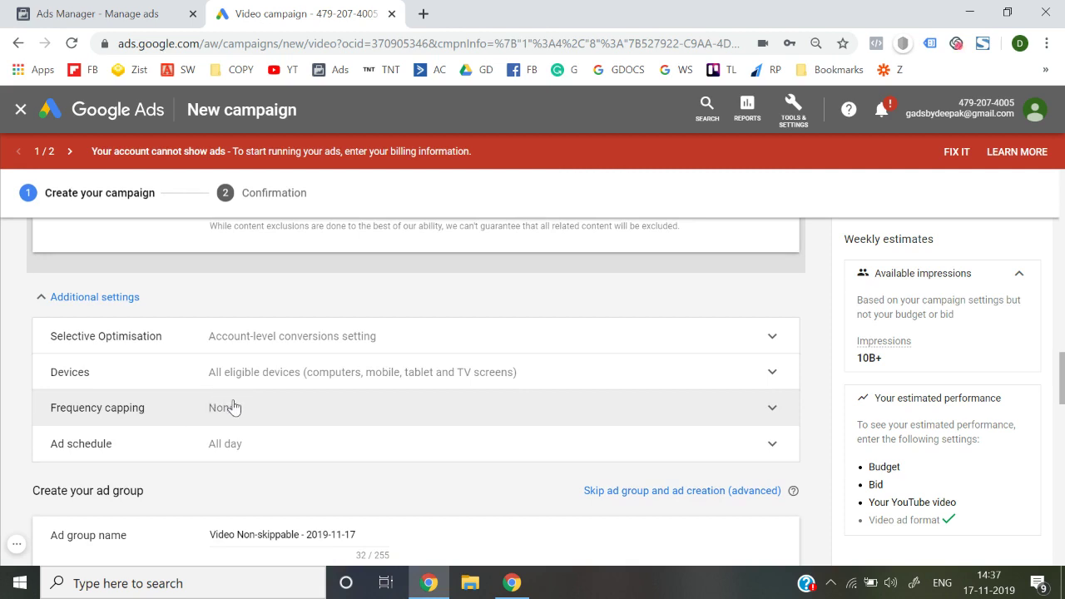
Examine the ad group's people targeting (demographics and audience categories) and its topic targeting options
scroll(233, 404, down, 3)
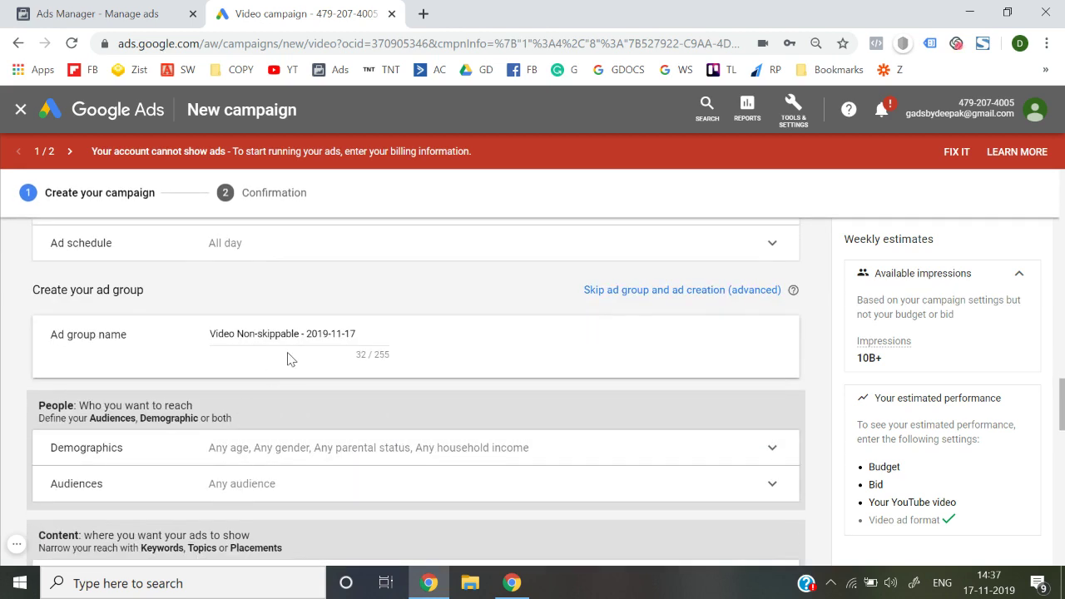
scroll(287, 358, down, 1)
scroll(287, 358, down, 1)
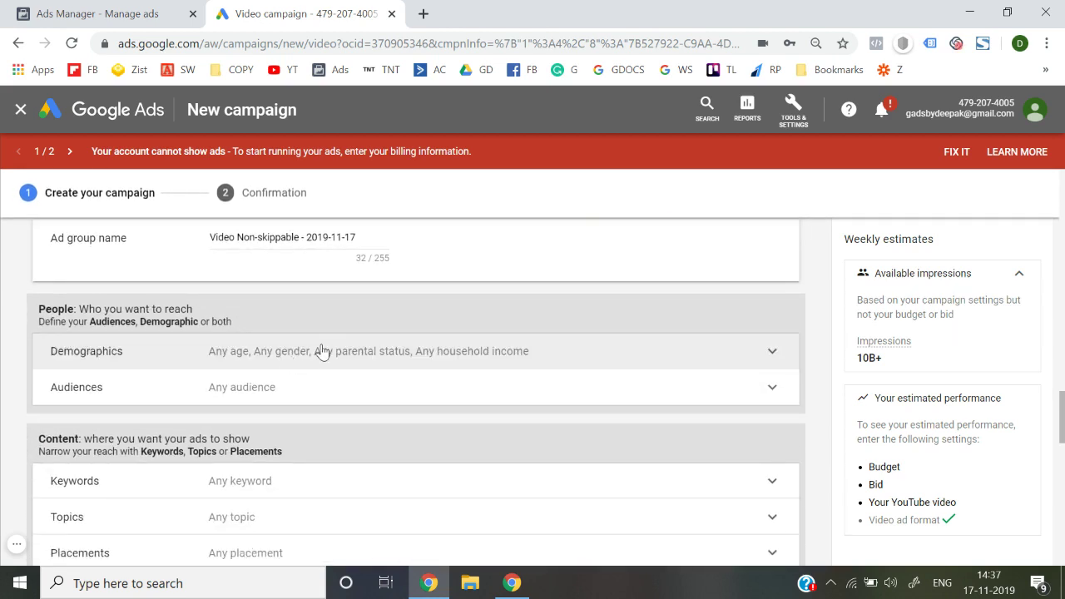
click(321, 351)
click(766, 363)
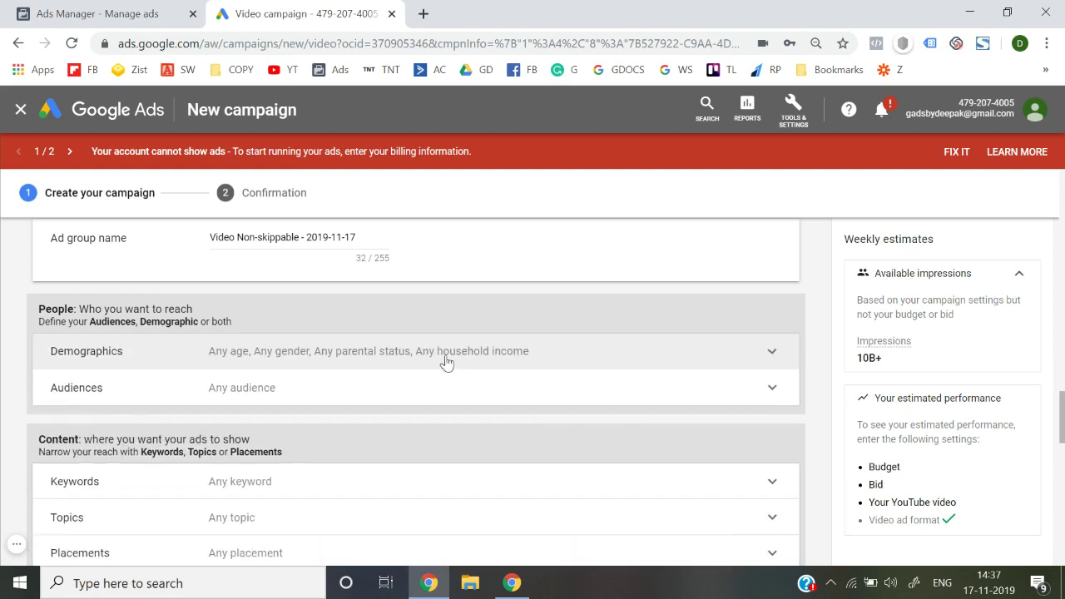
click(281, 391)
scroll(281, 399, down, 2)
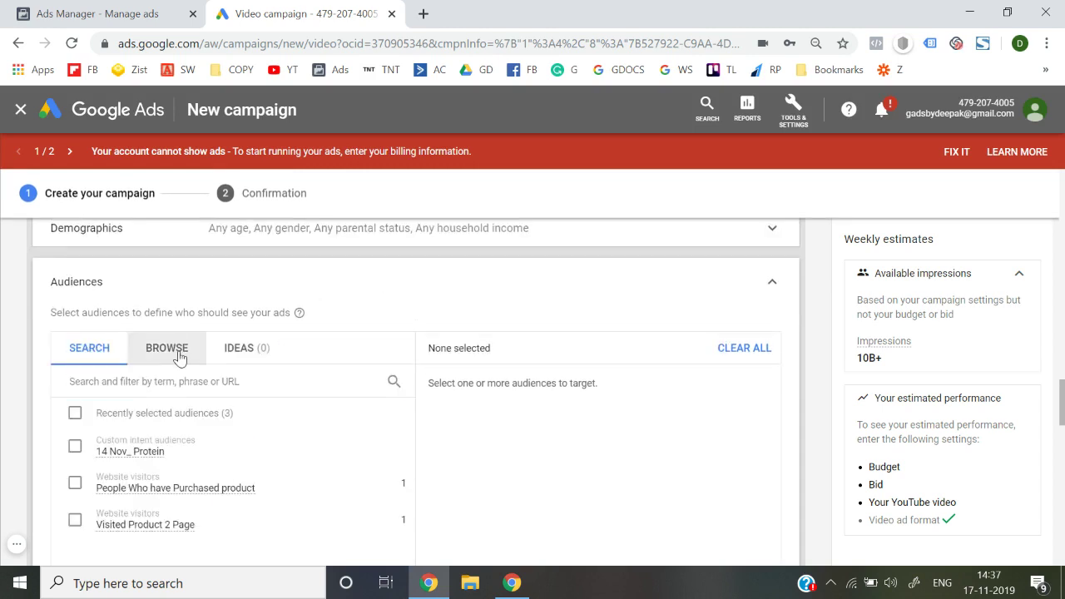
click(179, 357)
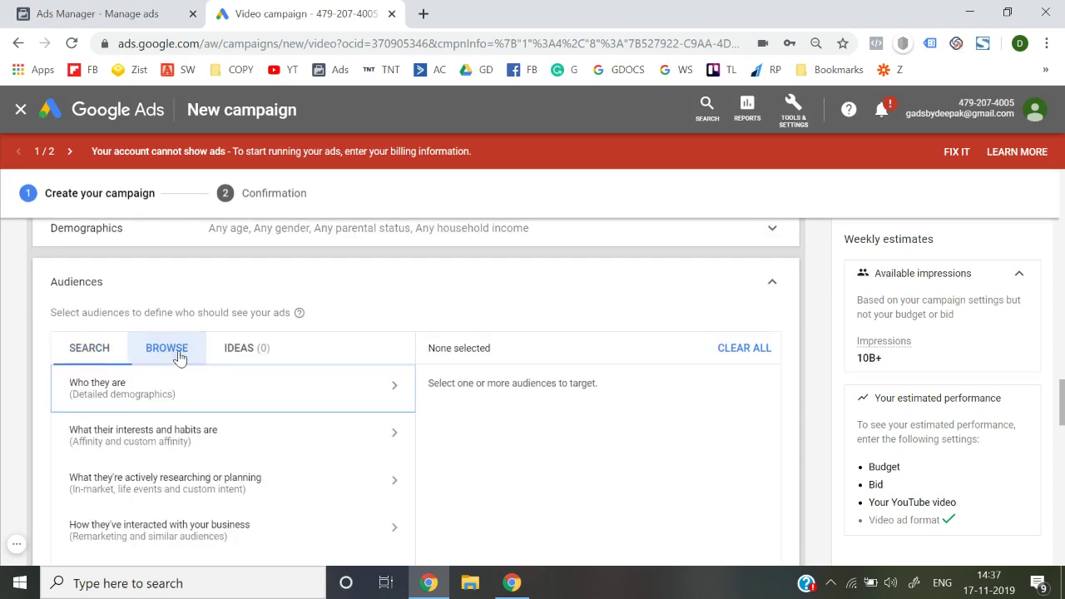
click(776, 283)
scroll(185, 397, down, 1)
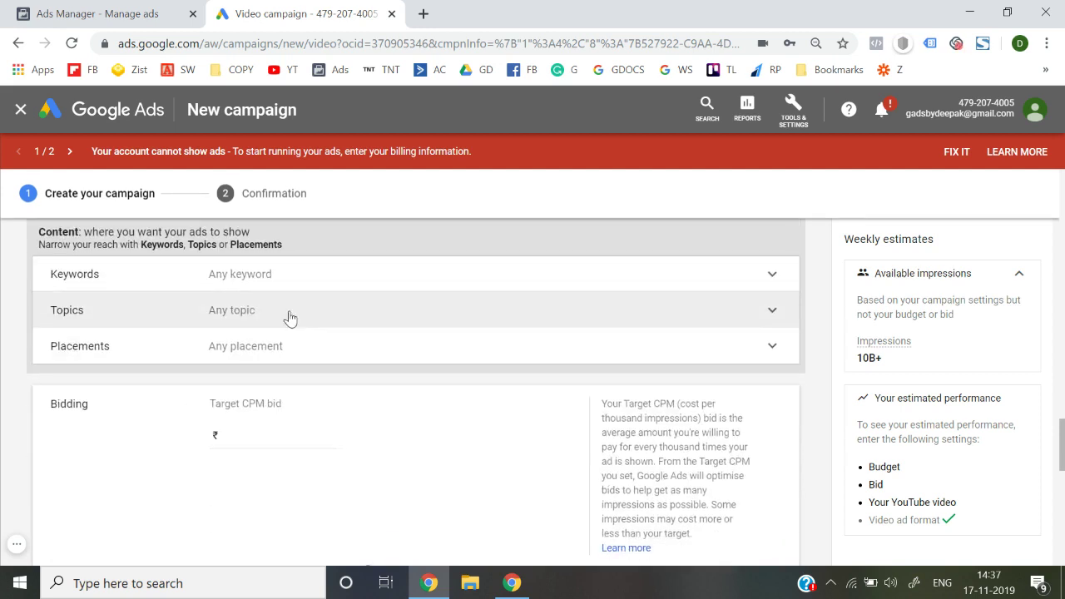
click(284, 325)
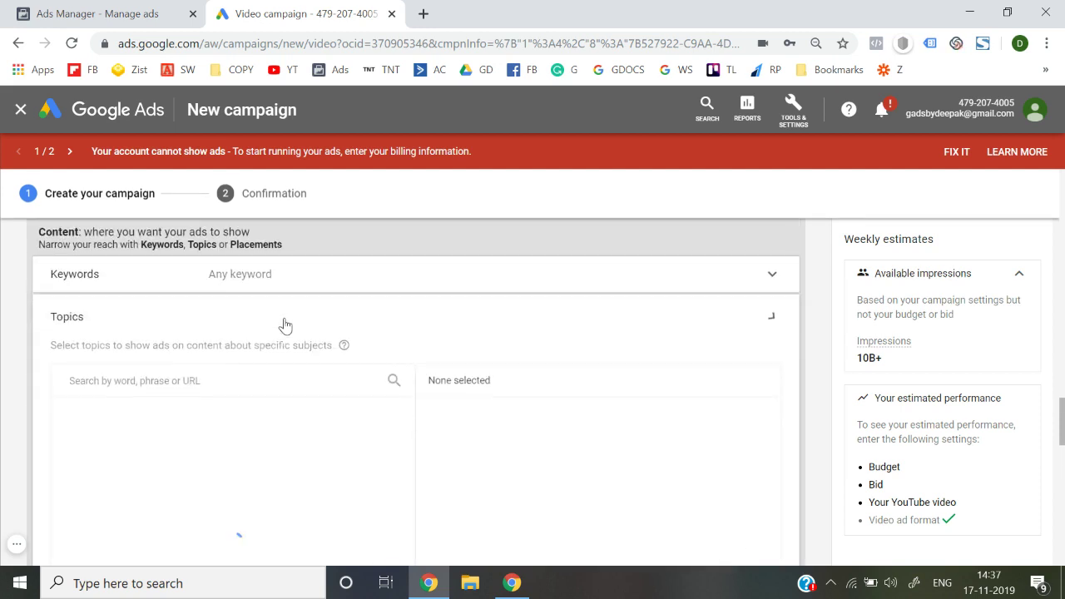
click(771, 331)
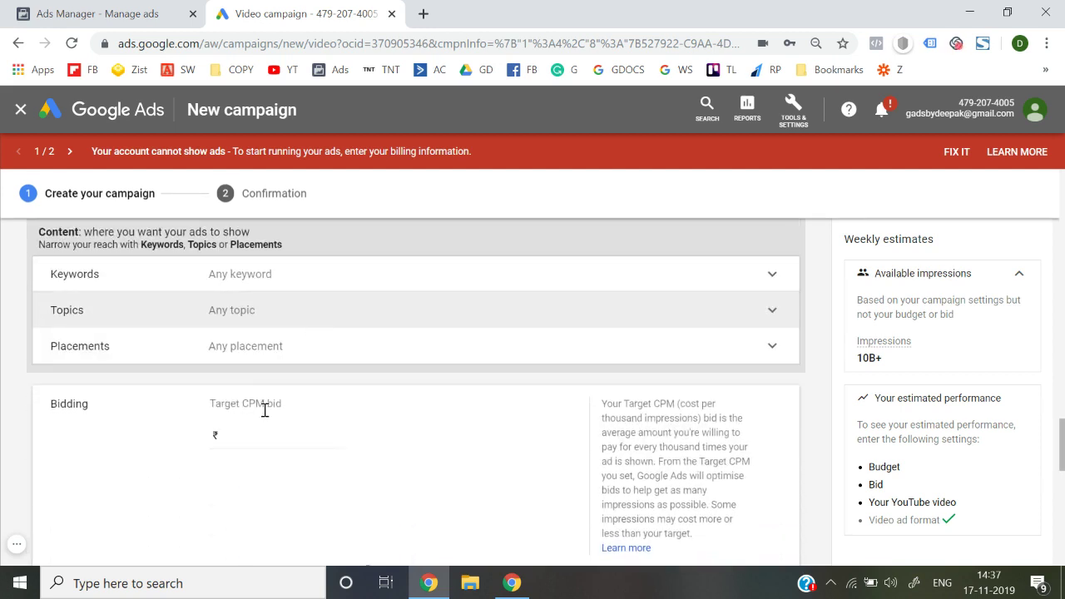
Set the ad group's Target CPM bid to ₹200.00
scroll(303, 364, down, 1)
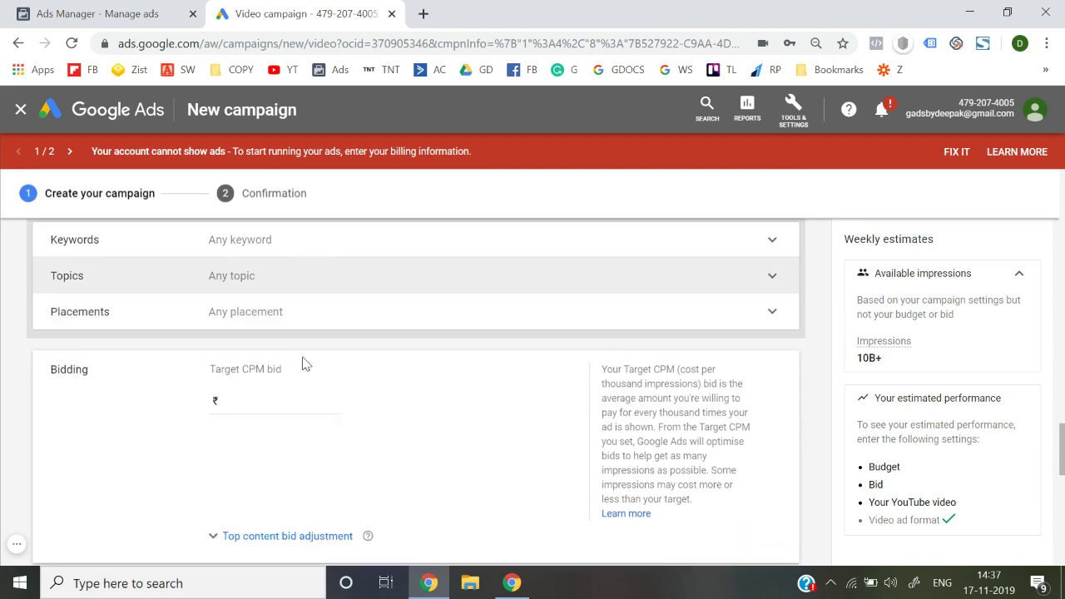
click(247, 406)
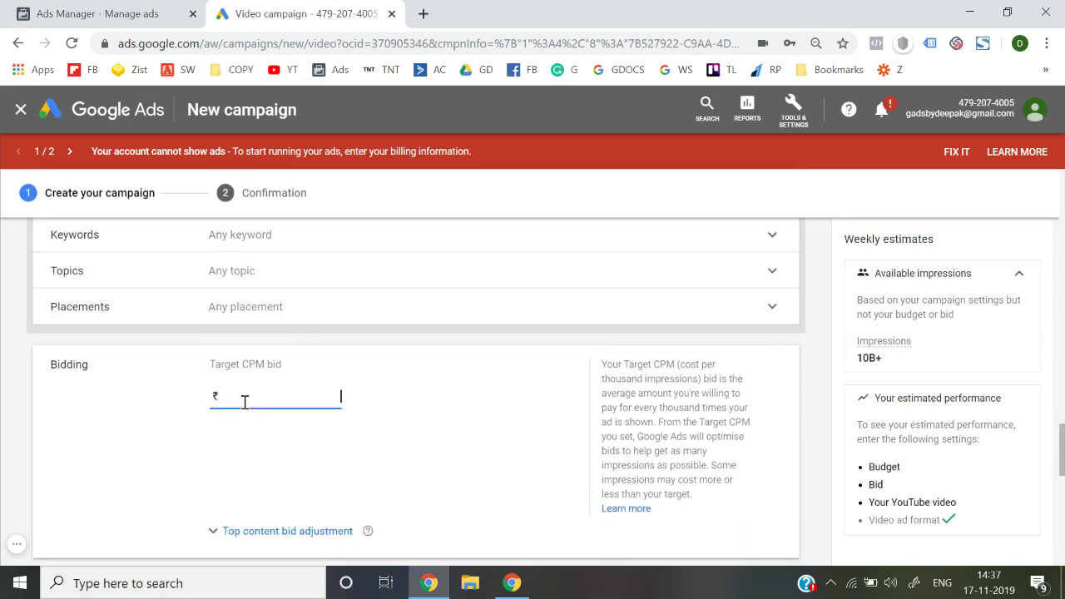
text(200.00)
click(452, 416)
scroll(454, 416, down, 2)
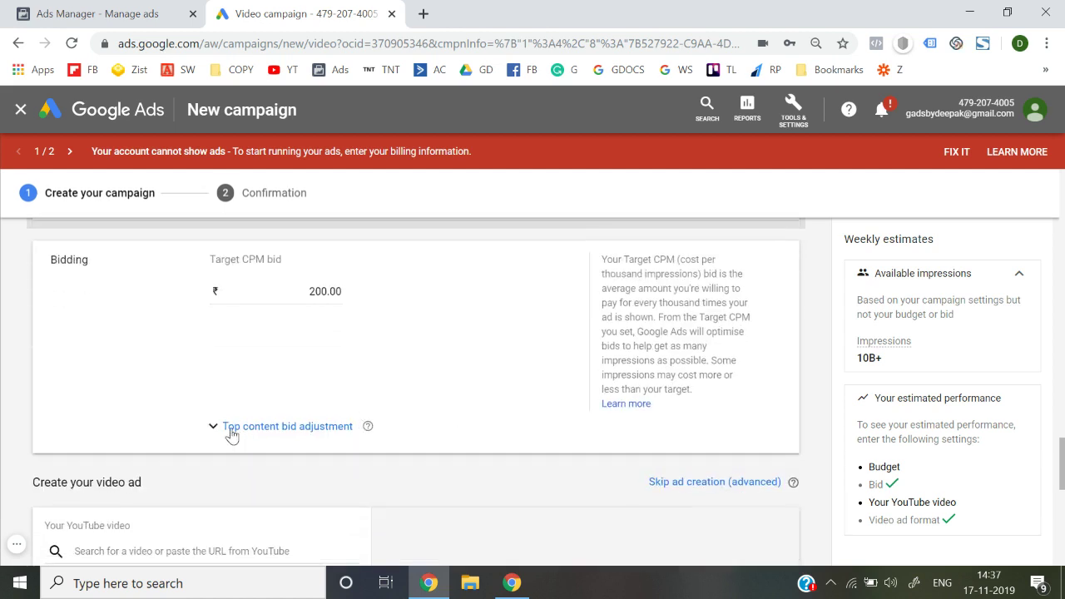
Examine the ad group's top content bid adjustment and the video ad section, and review the non-skippable campaign's settings from the beginning
click(229, 428)
click(256, 451)
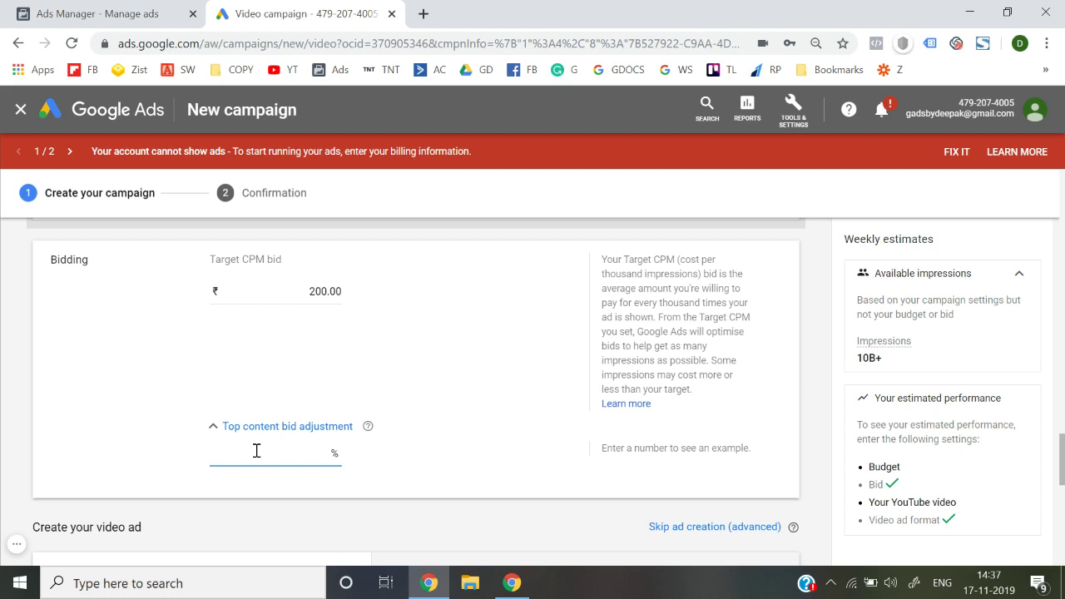
scroll(256, 453, down, 2)
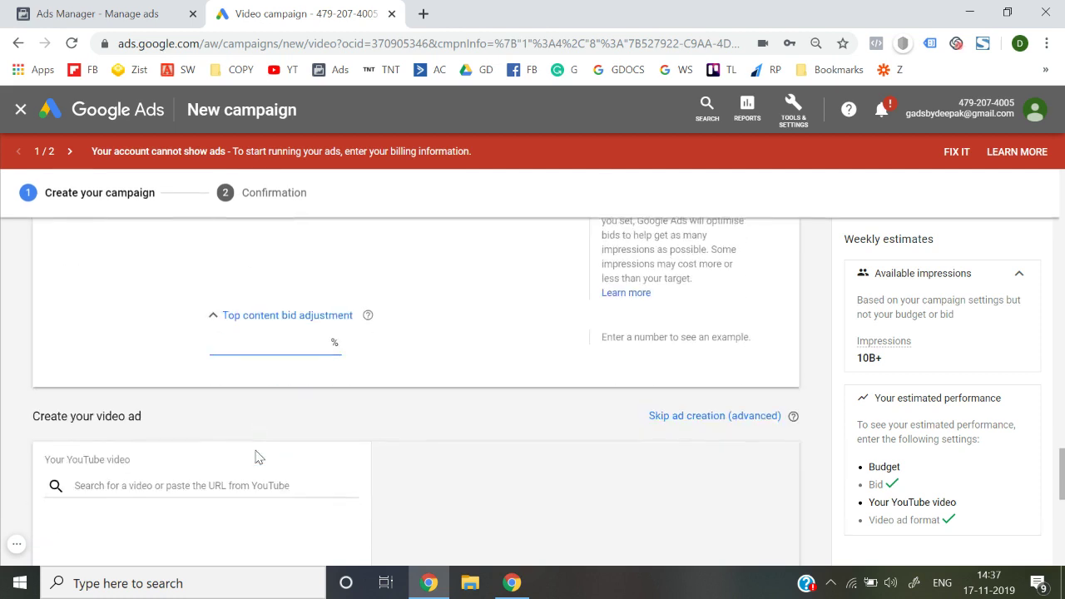
click(10, 455)
scroll(10, 455, down, 2)
click(157, 350)
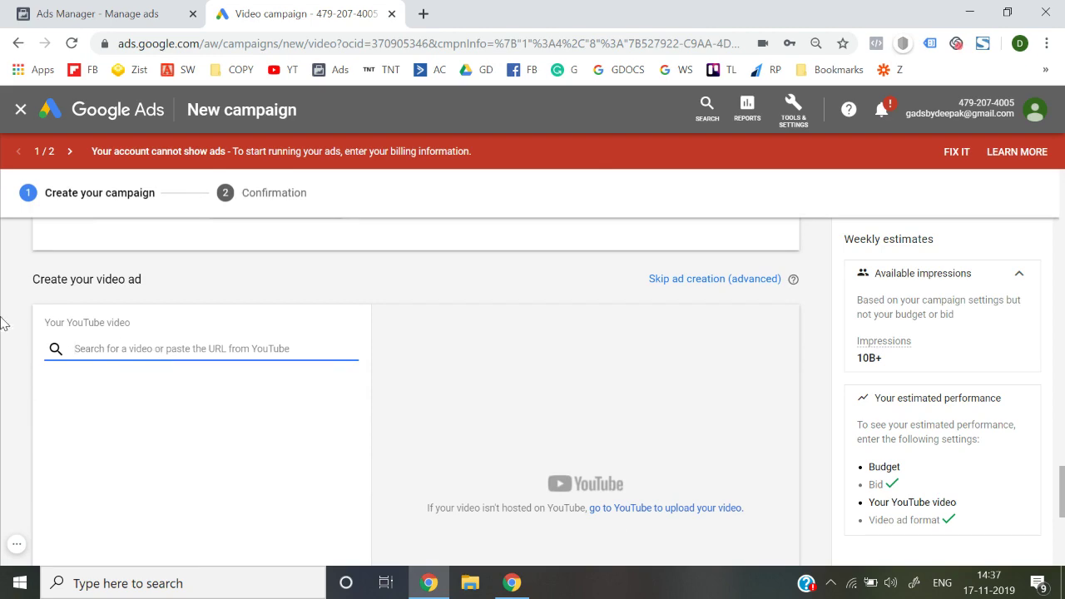
scroll(3, 323, up, 10)
scroll(2, 323, up, 7)
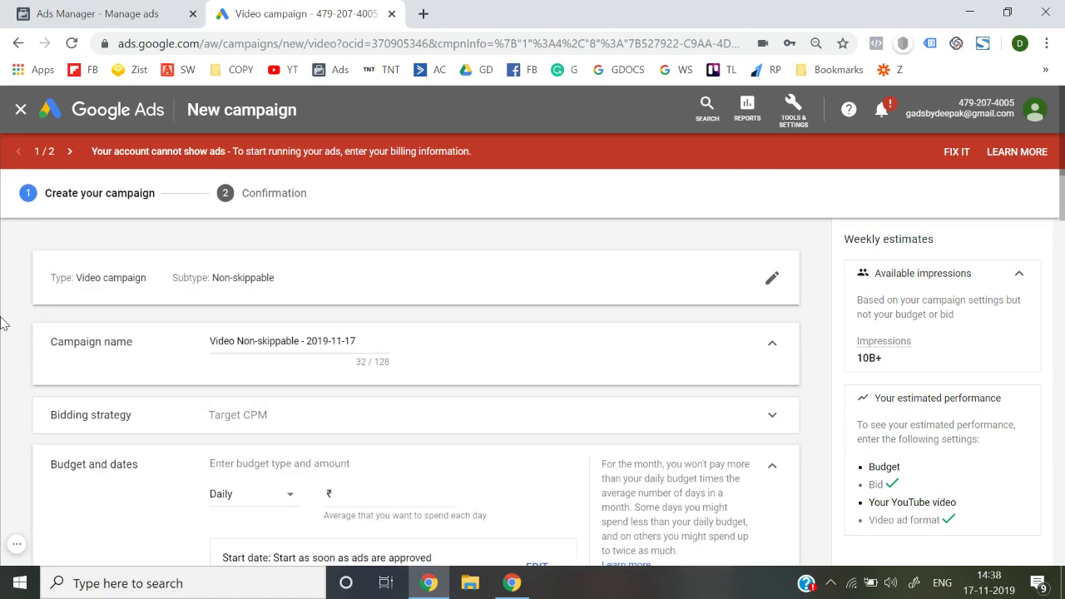
scroll(3, 323, down, 12)
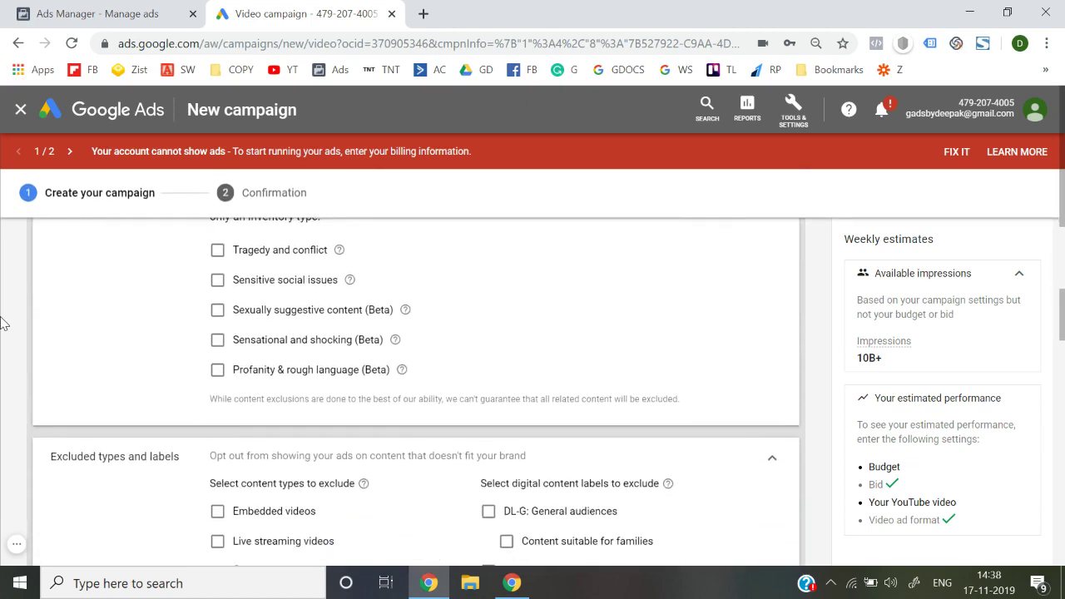
scroll(3, 323, down, 6)
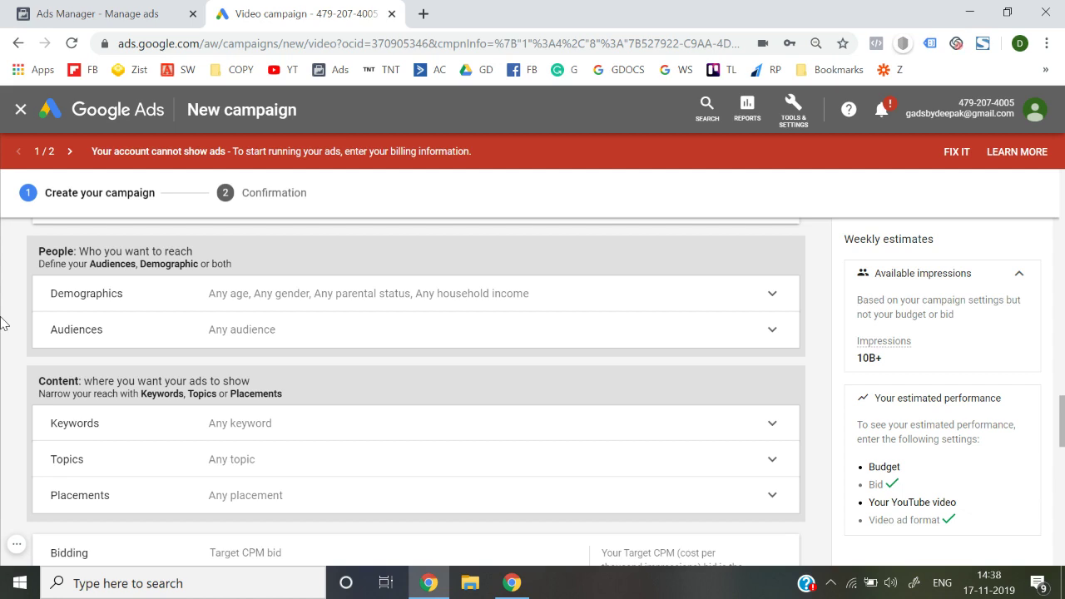
Discard the non-skippable campaign draft and start a new Video campaign without a goal's guidance, using the Outstream subtype
click(21, 117)
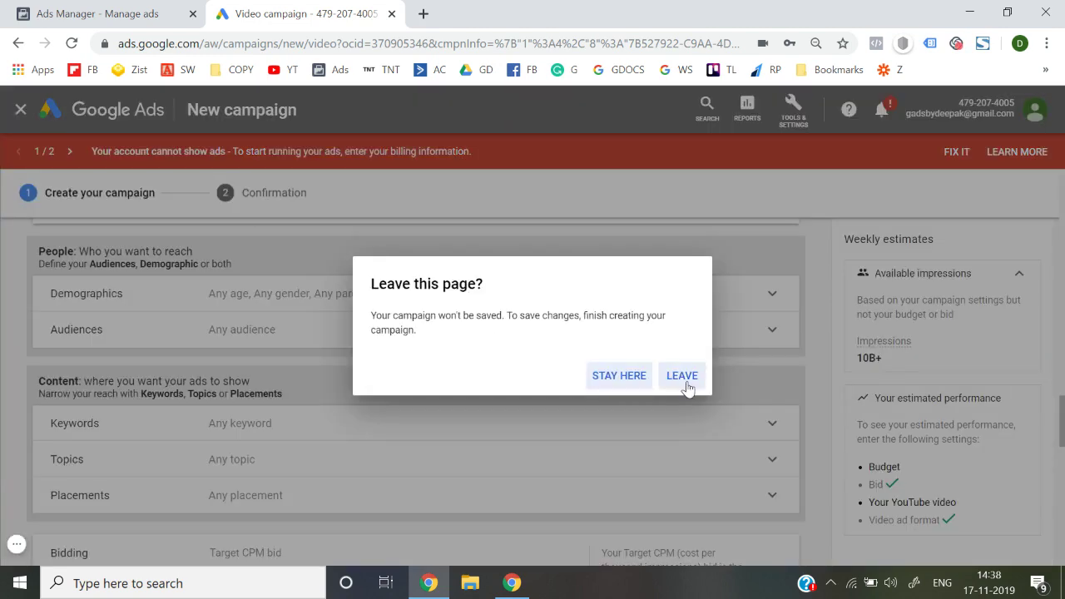
click(687, 385)
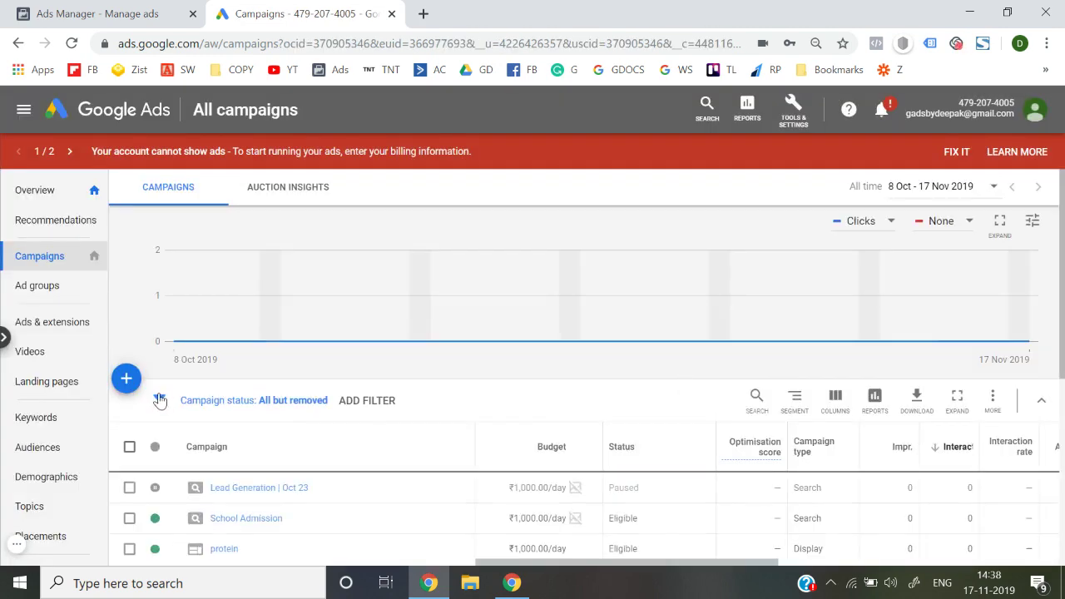
click(135, 387)
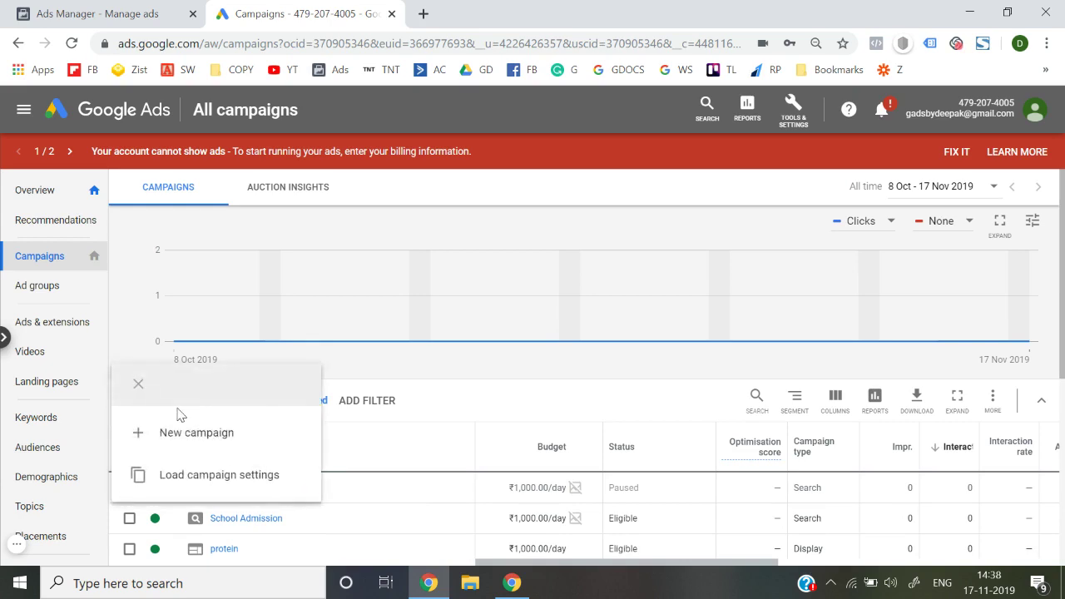
click(185, 427)
click(620, 468)
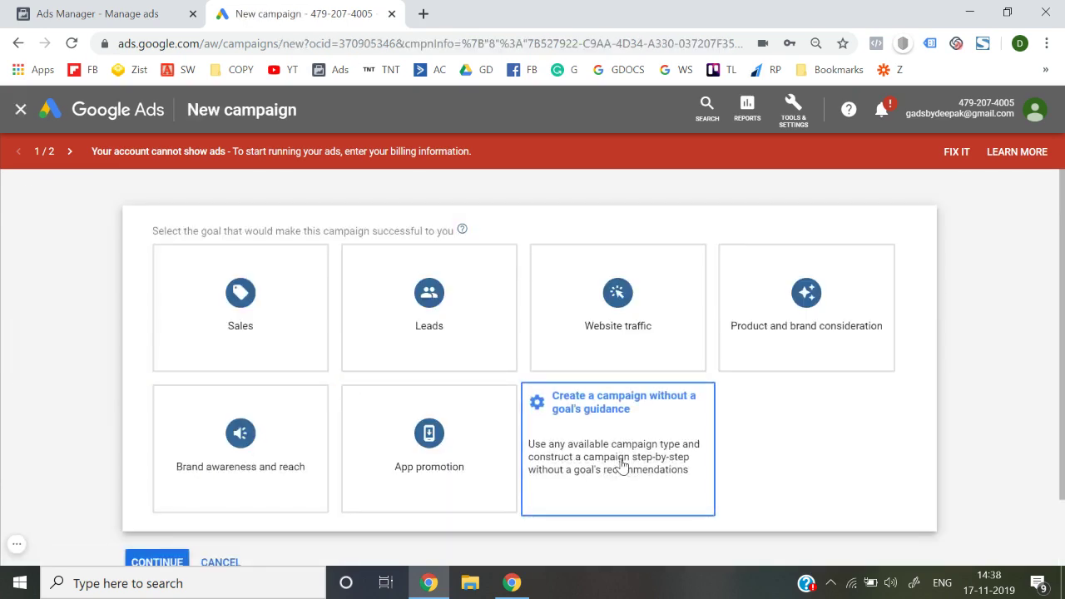
click(834, 290)
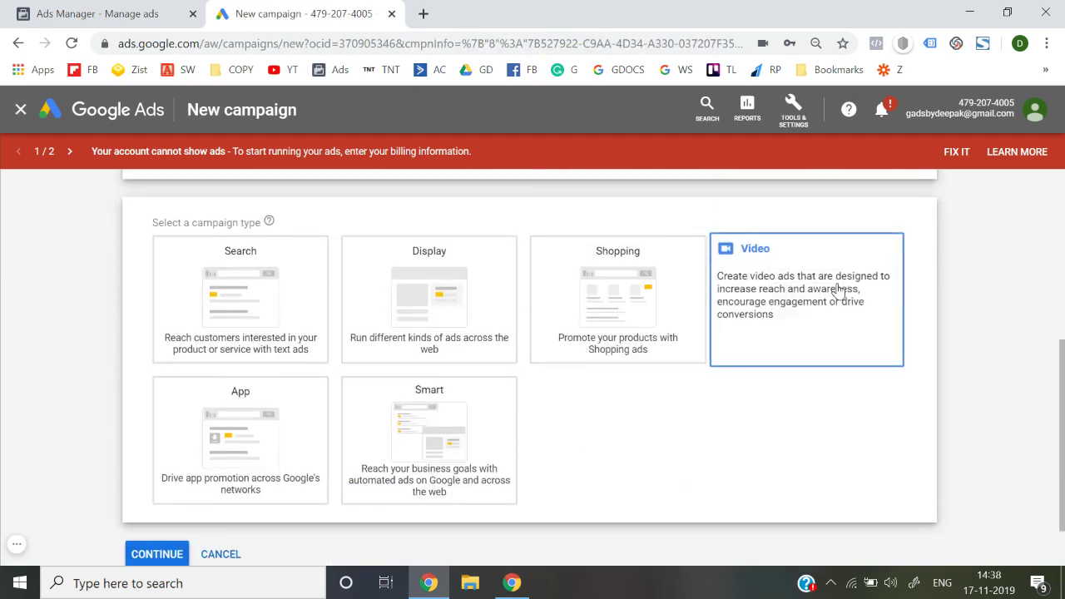
scroll(408, 322, down, 3)
scroll(409, 321, up, 3)
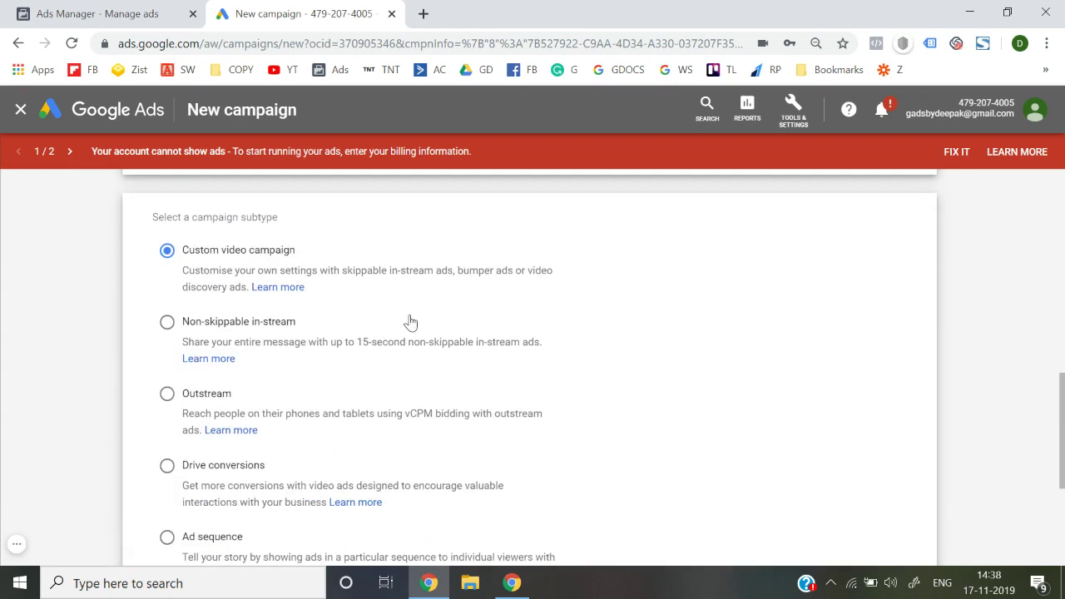
click(167, 395)
scroll(104, 377, down, 1)
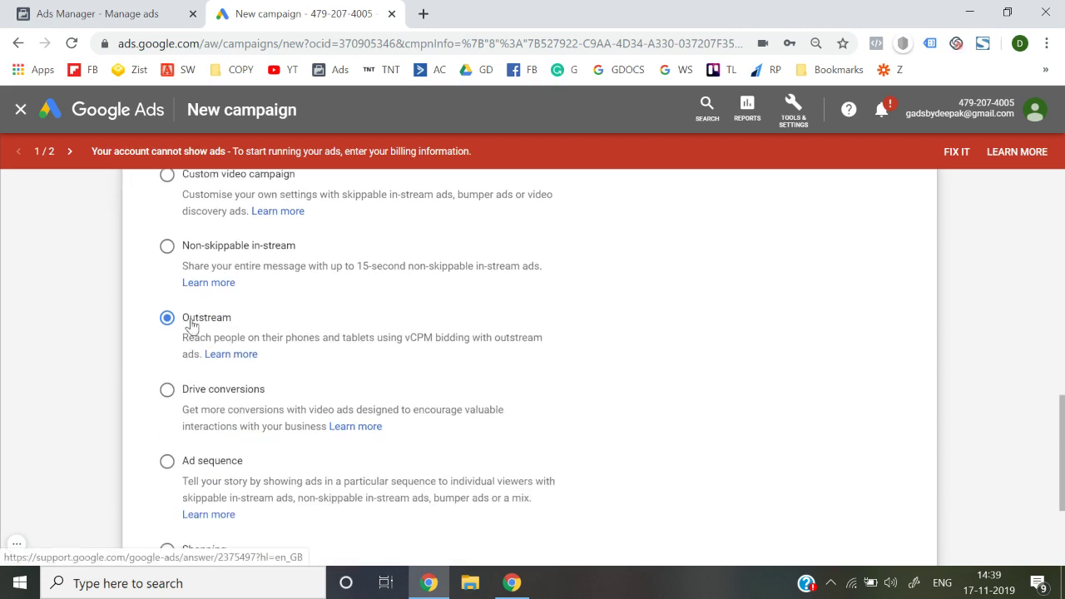
scroll(91, 352, down, 3)
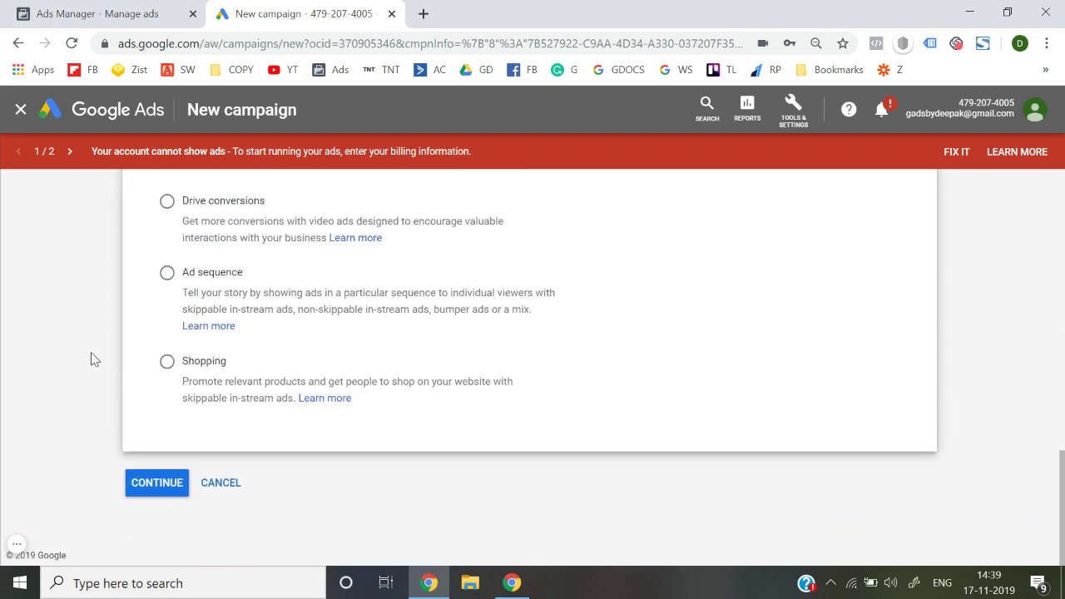
click(172, 482)
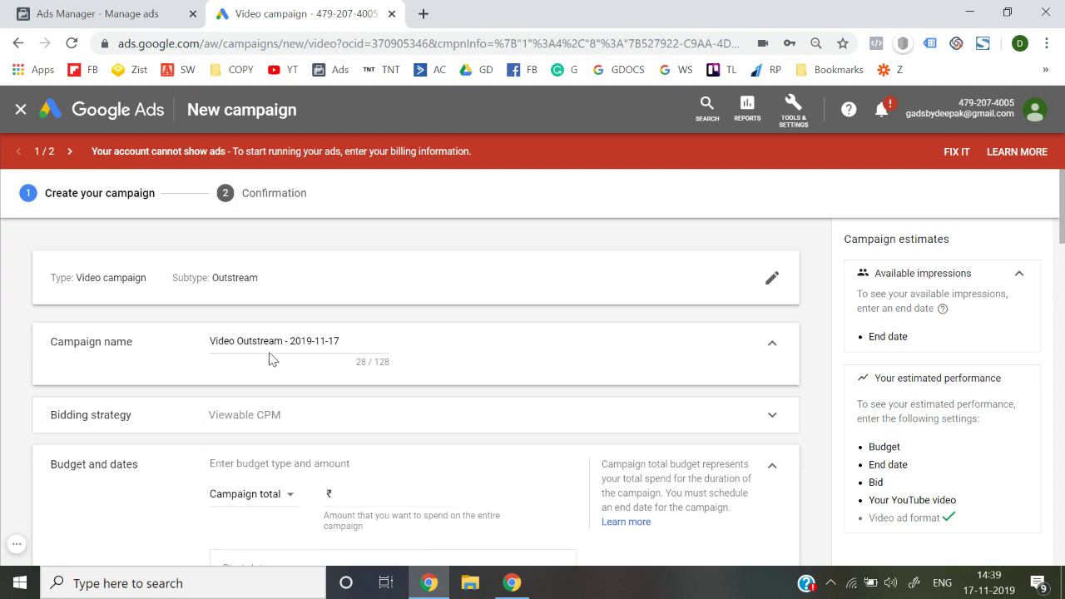
Examine the outstream campaign's bidding strategy, budget and dates, networks, content exclusions and additional settings
scroll(271, 346, down, 1)
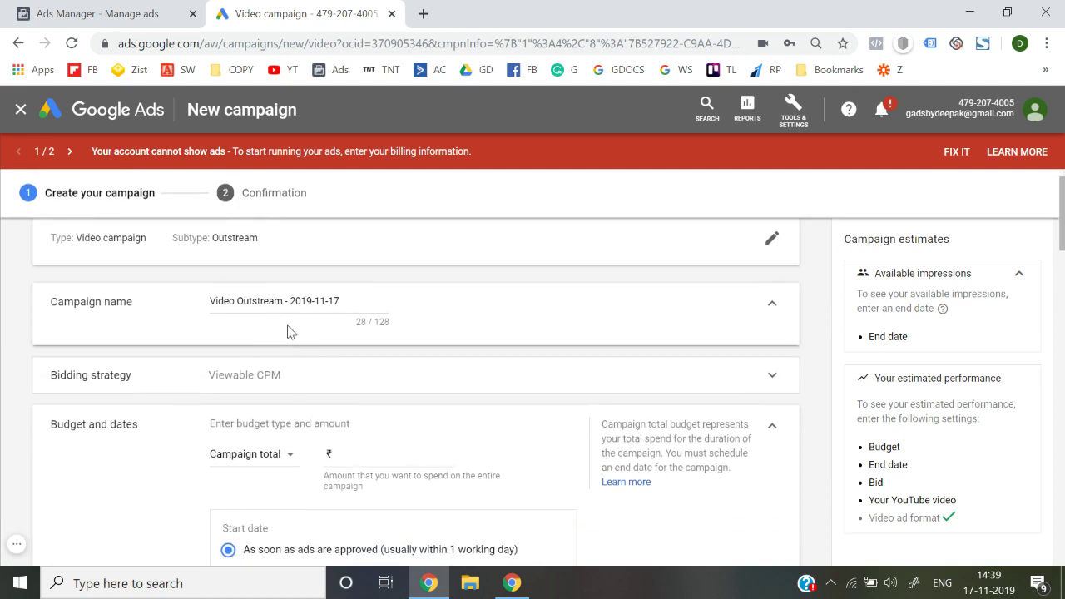
click(298, 380)
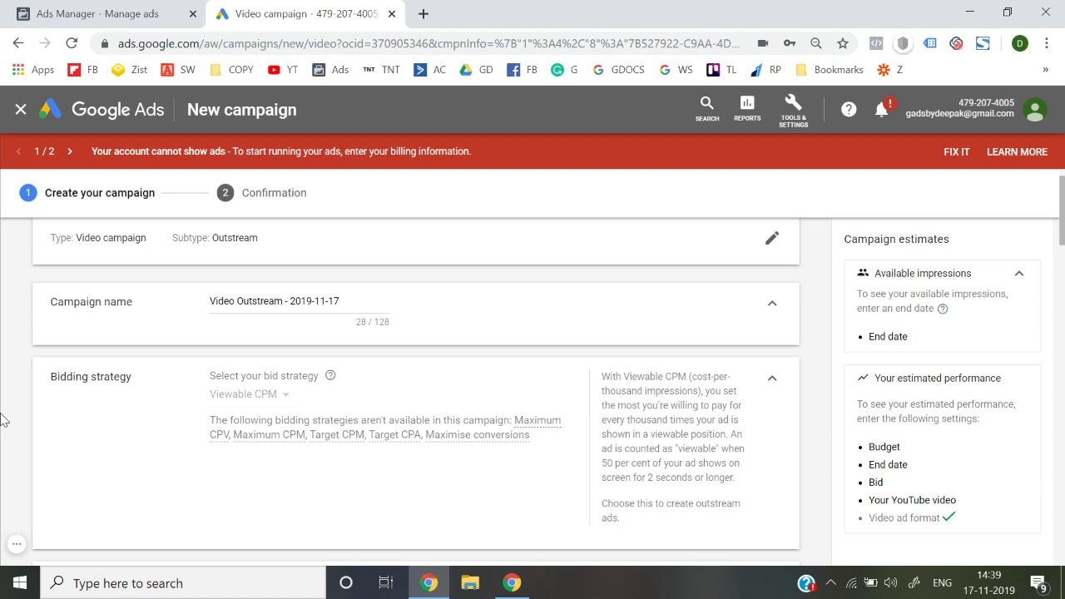
scroll(3, 420, down, 3)
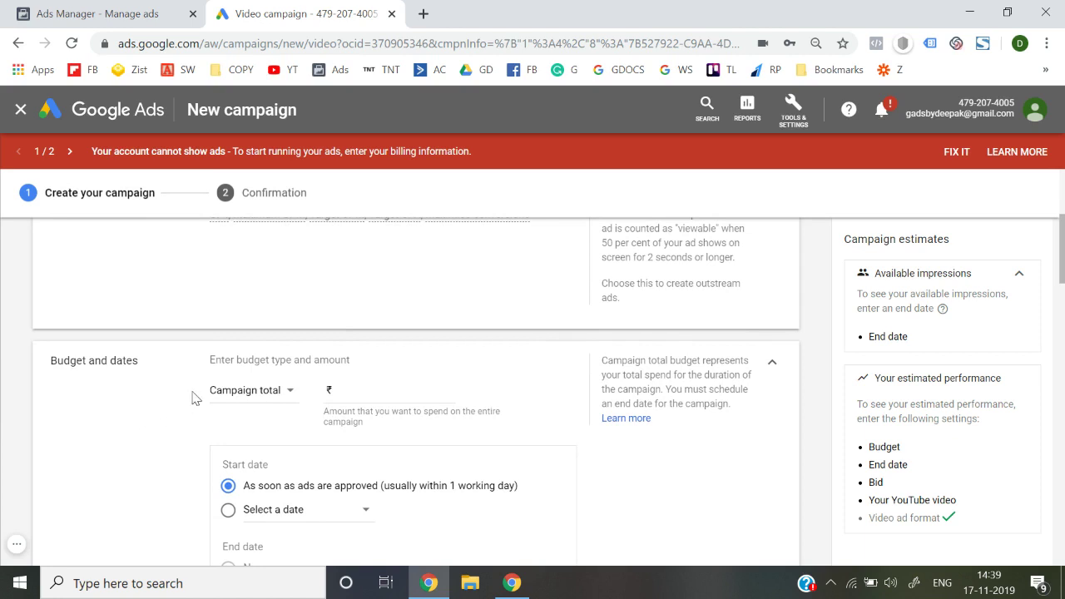
scroll(219, 388, down, 2)
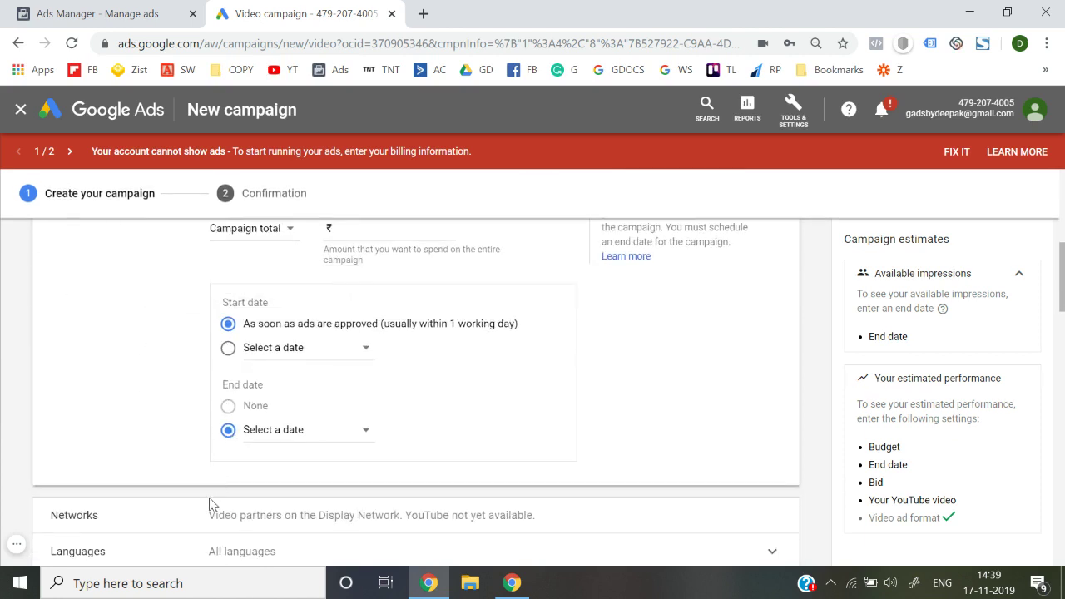
scroll(209, 503, down, 2)
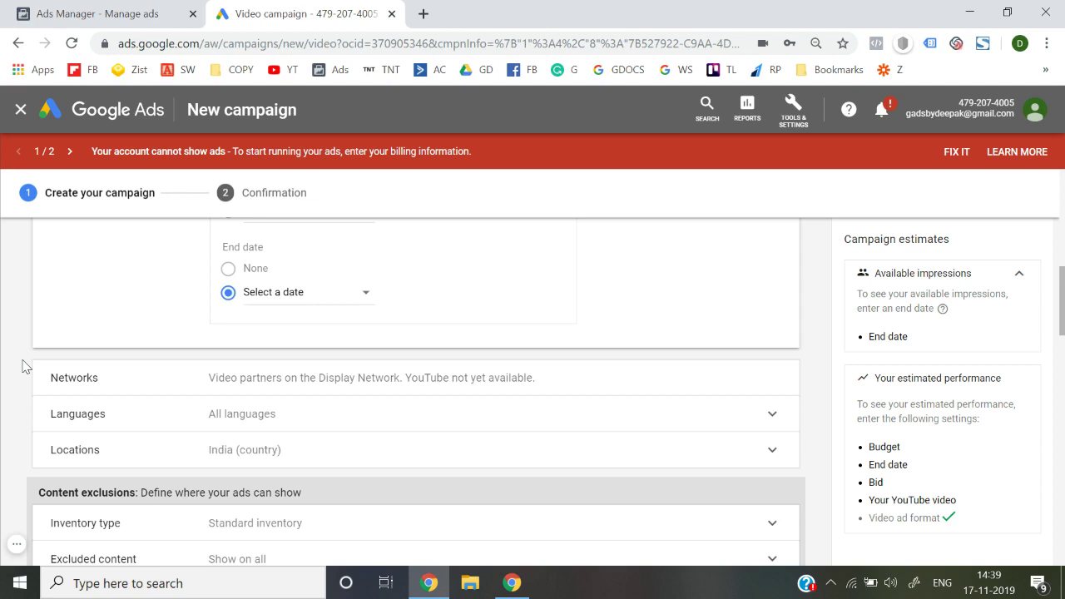
scroll(23, 367, down, 2)
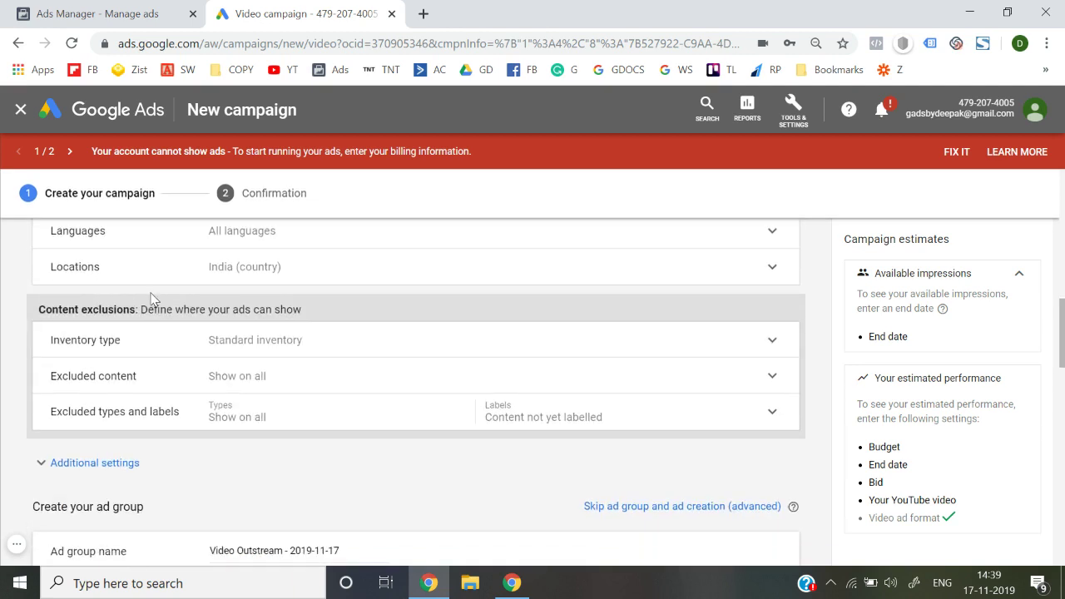
click(111, 464)
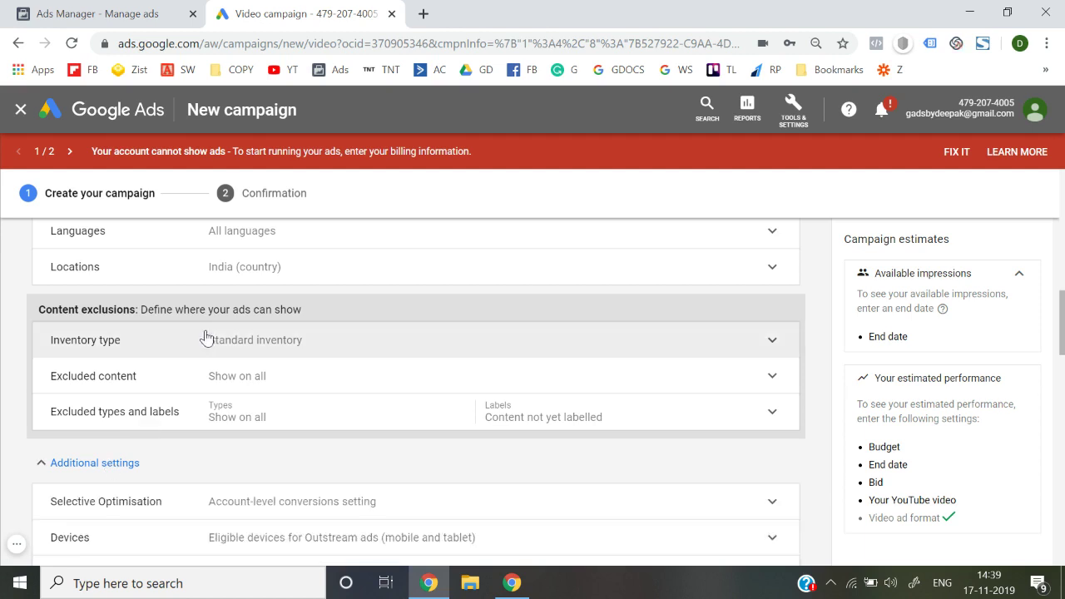
scroll(214, 347, down, 1)
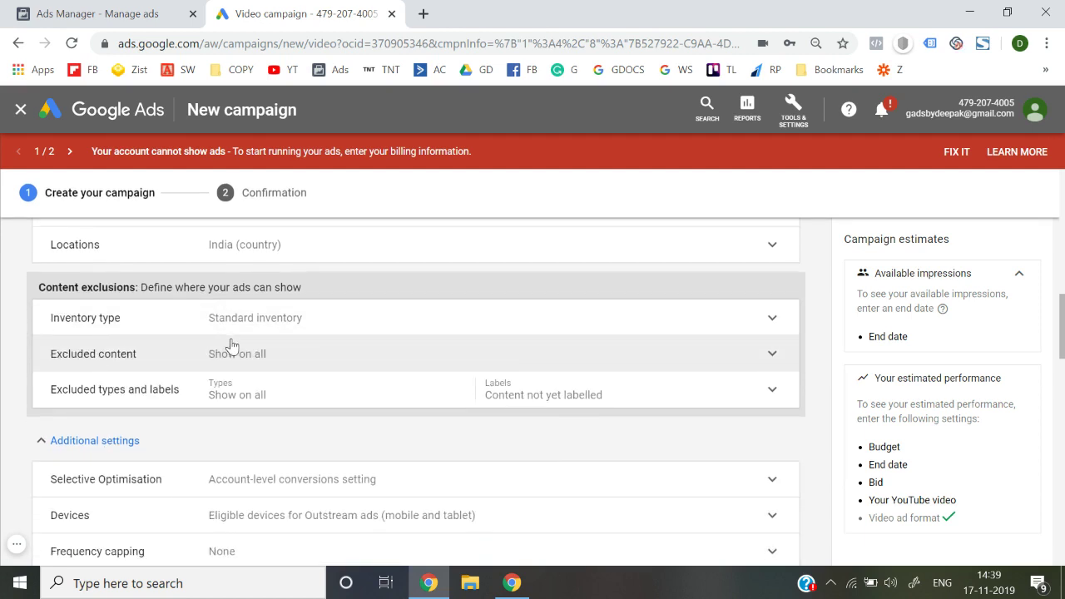
scroll(229, 345, down, 1)
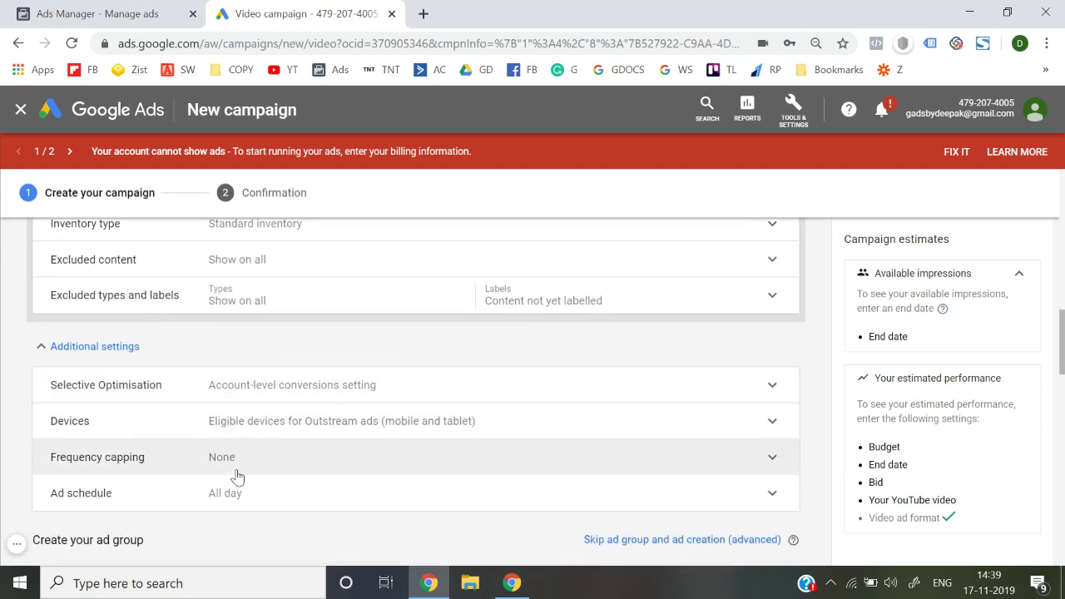
Examine the outstream ad group's people and content targeting, its Viewable CPM bid and the YouTube video selection
scroll(238, 477, down, 2)
scroll(238, 478, down, 2)
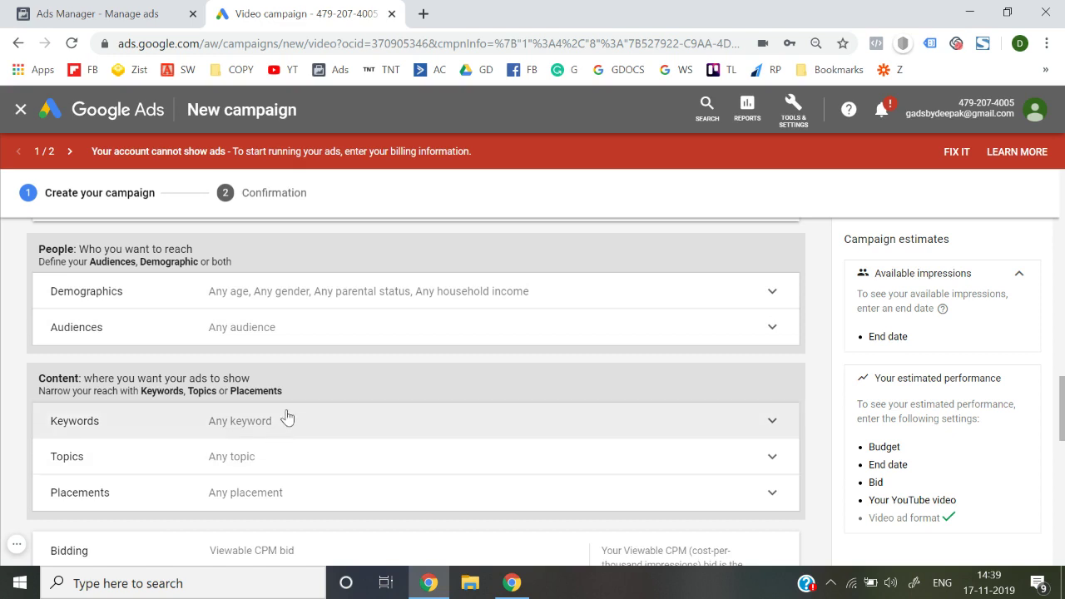
scroll(293, 407, down, 1)
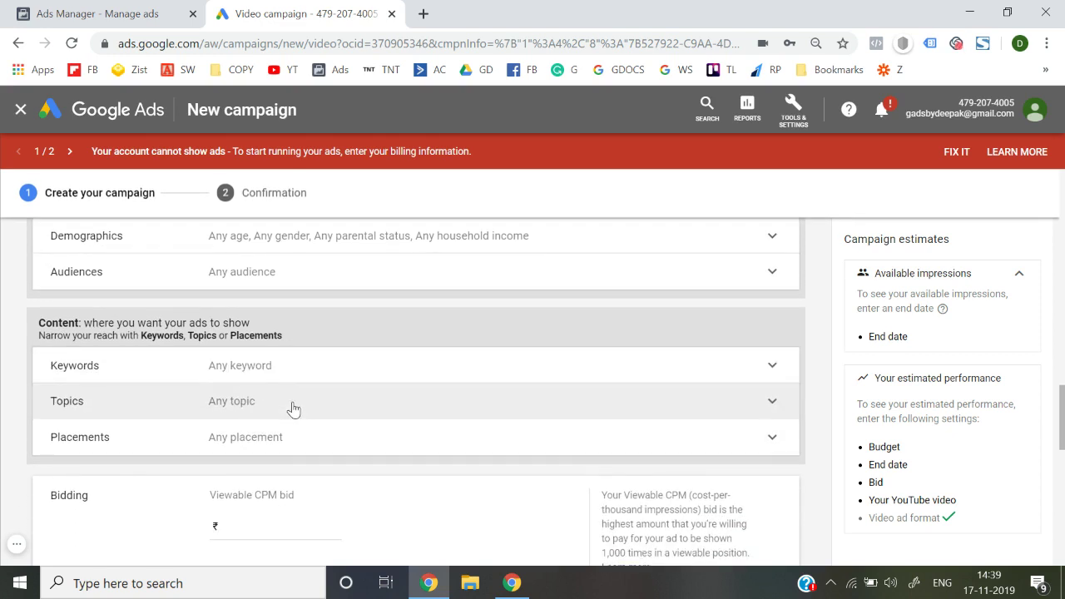
scroll(293, 408, down, 4)
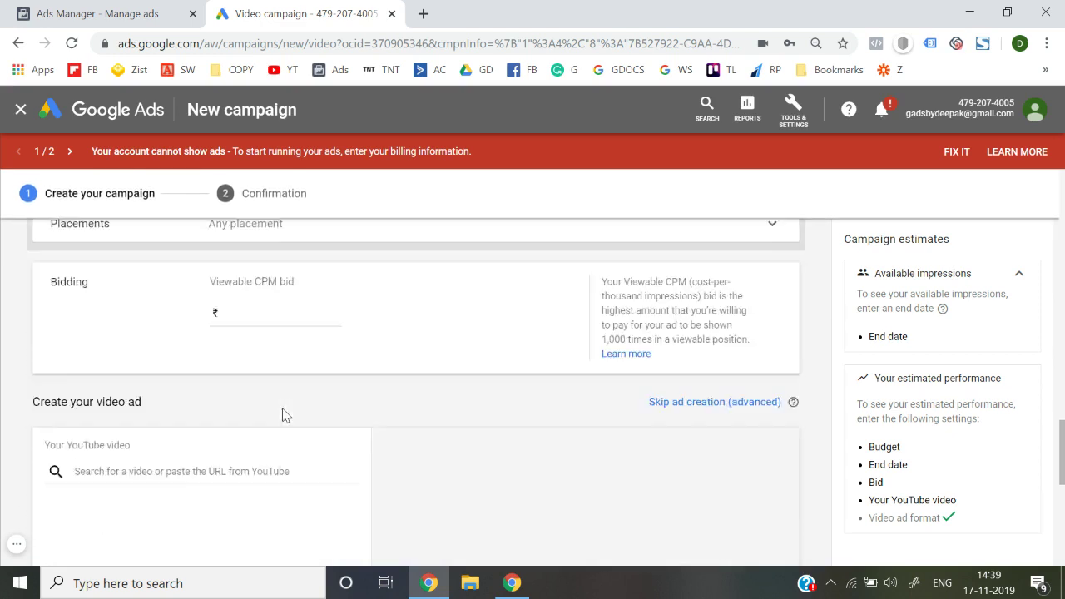
click(190, 342)
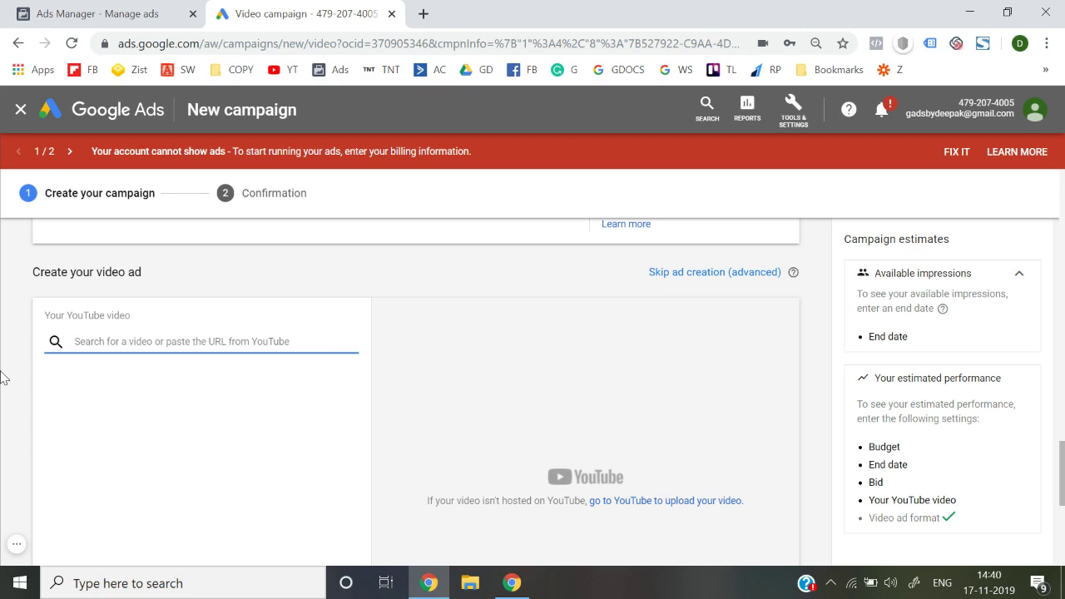
Discard the outstream campaign draft and start a new Video campaign without a goal's guidance, using the Drive conversions subtype
click(21, 116)
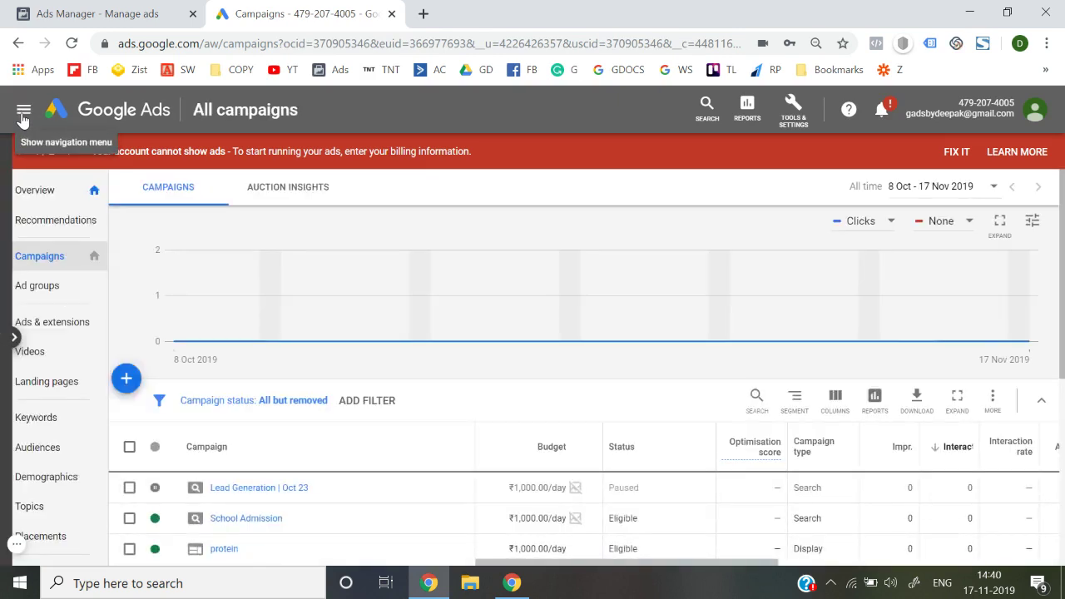
scroll(409, 363, down, 1)
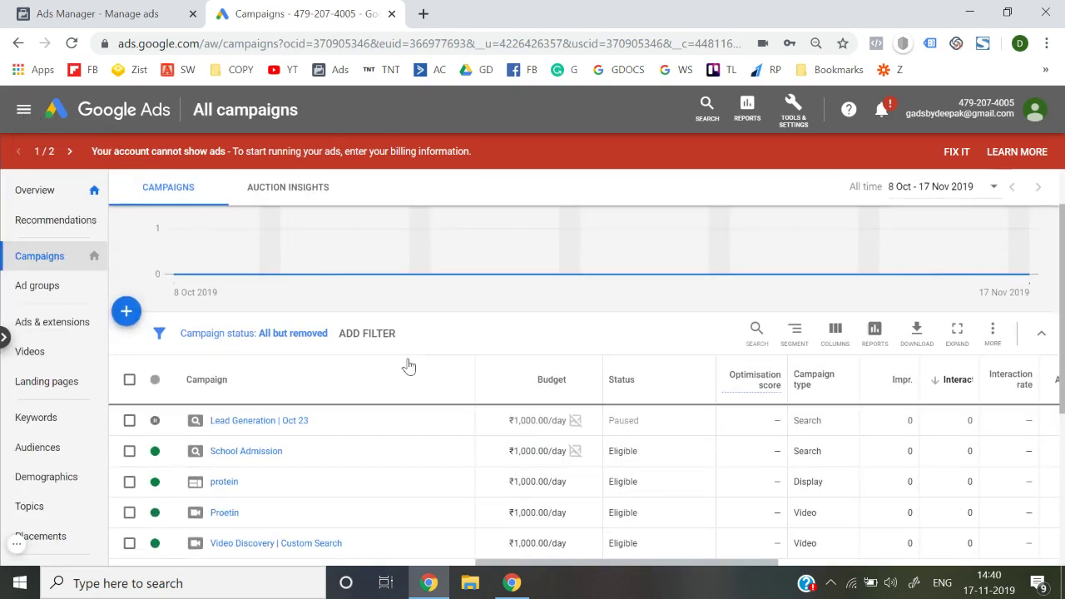
click(131, 318)
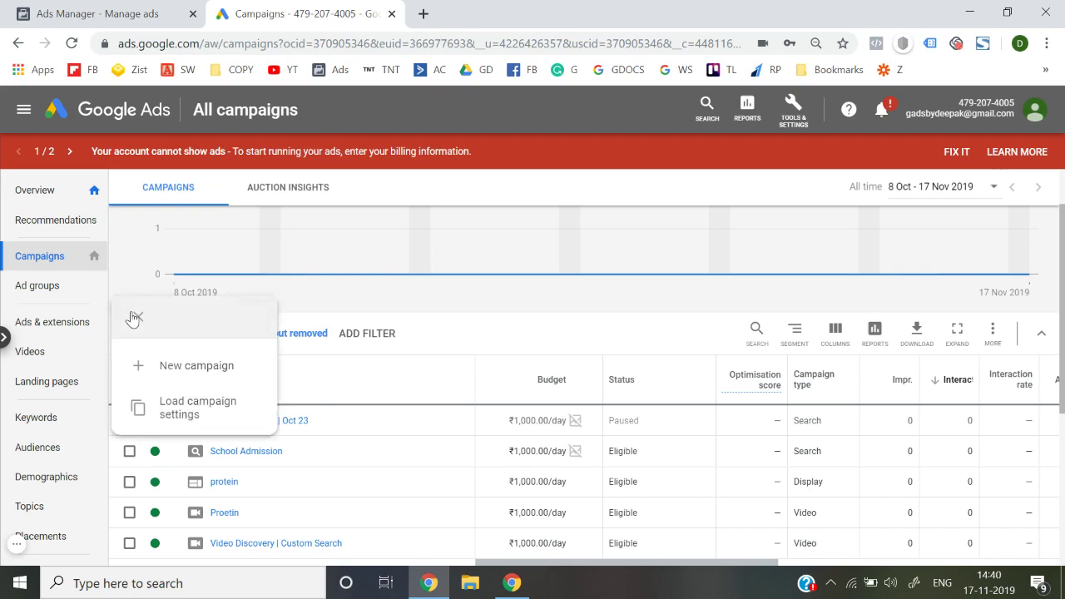
click(207, 366)
click(637, 416)
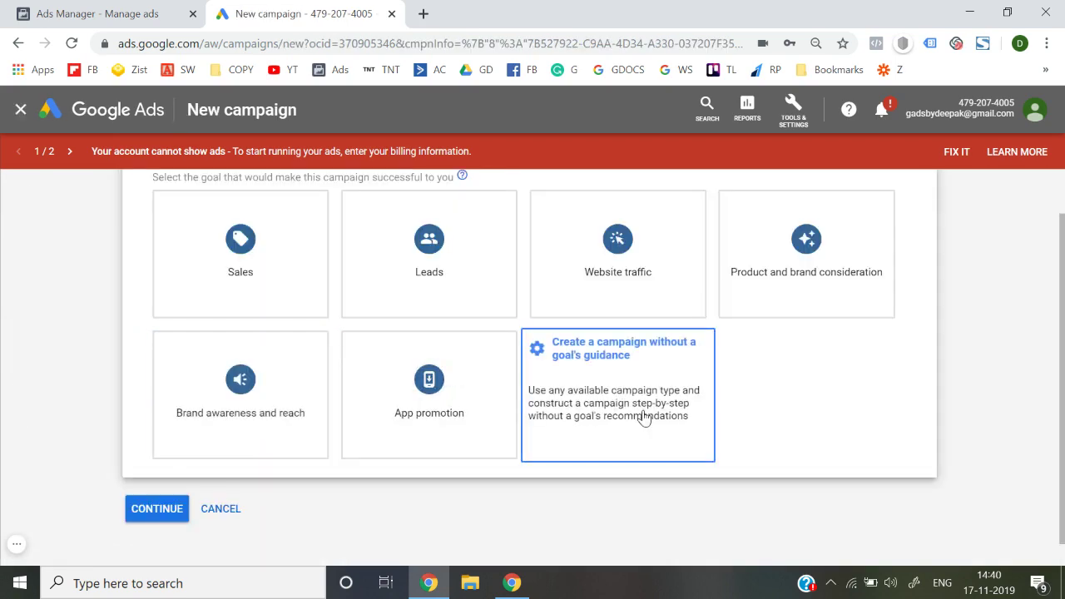
click(743, 280)
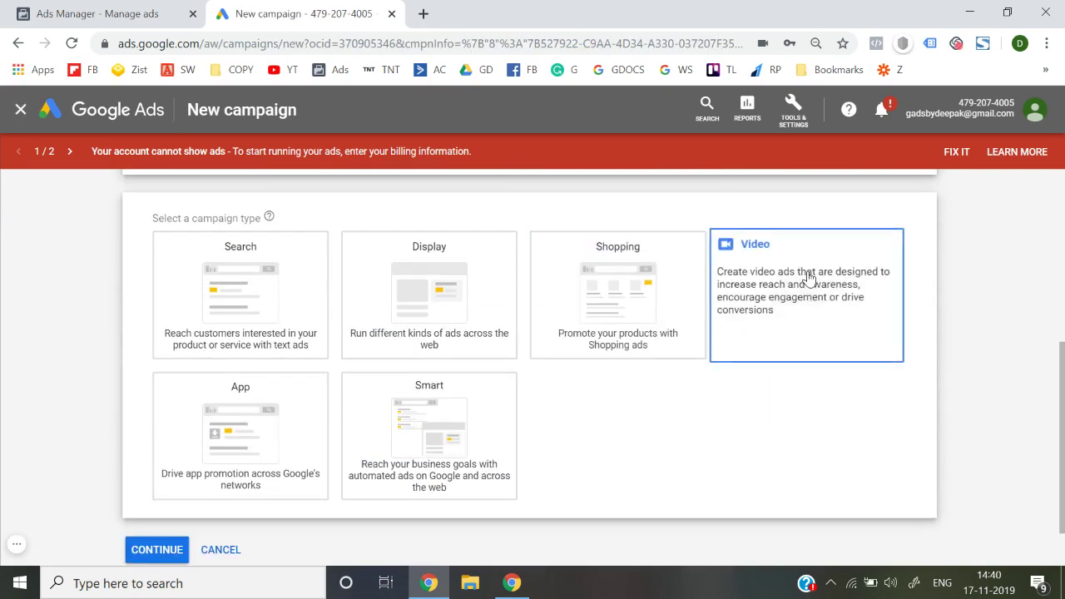
scroll(93, 355, up, 1)
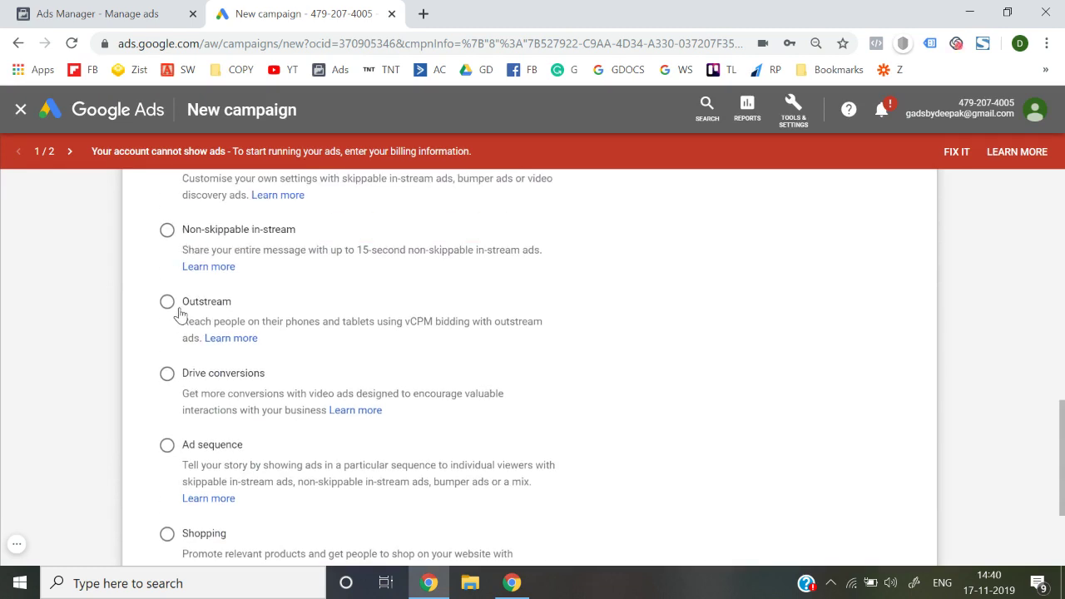
click(186, 393)
scroll(89, 394, down, 1)
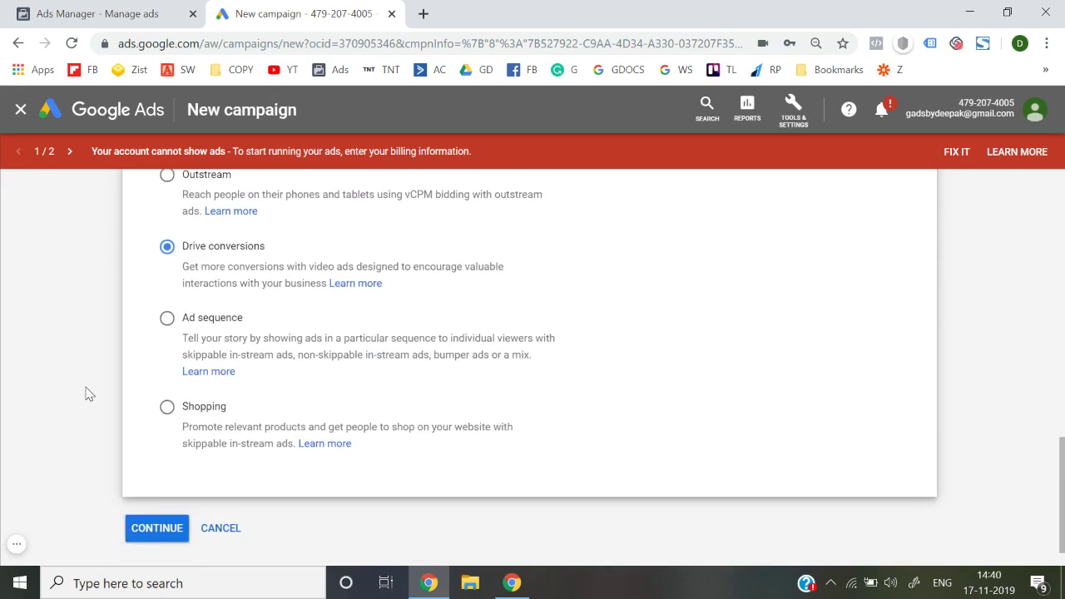
click(155, 529)
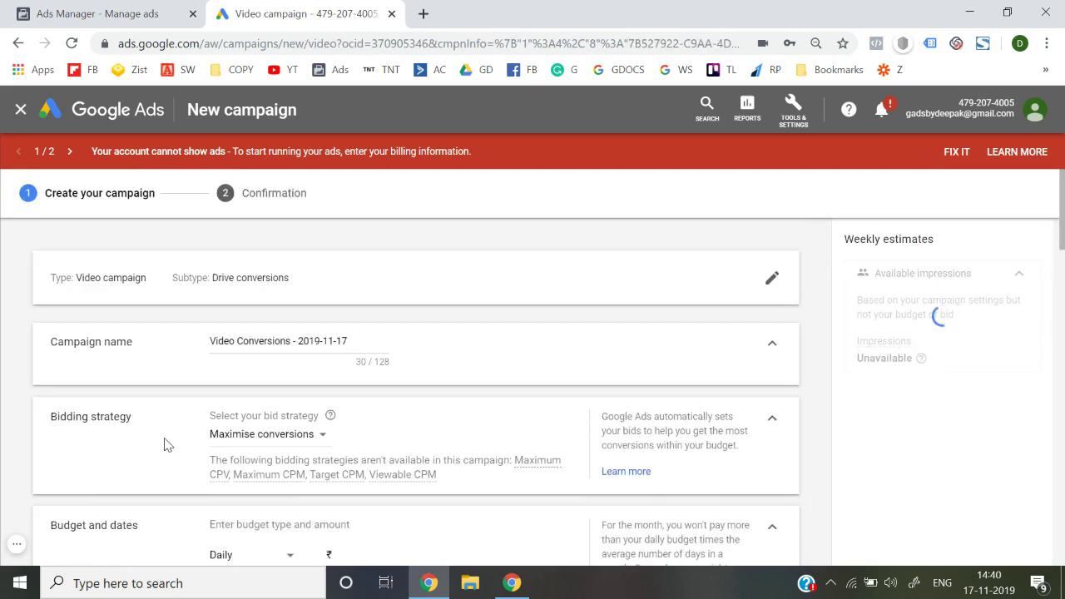
Examine the bid strategy options of the drive conversions campaign, leaving Maximise conversions selected
scroll(164, 444, down, 1)
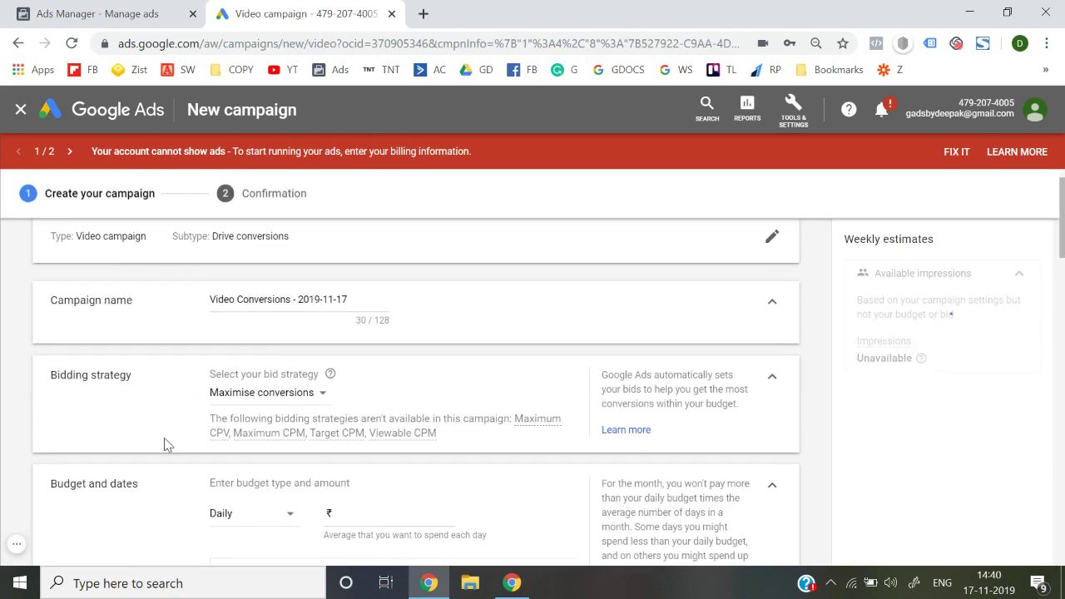
click(268, 393)
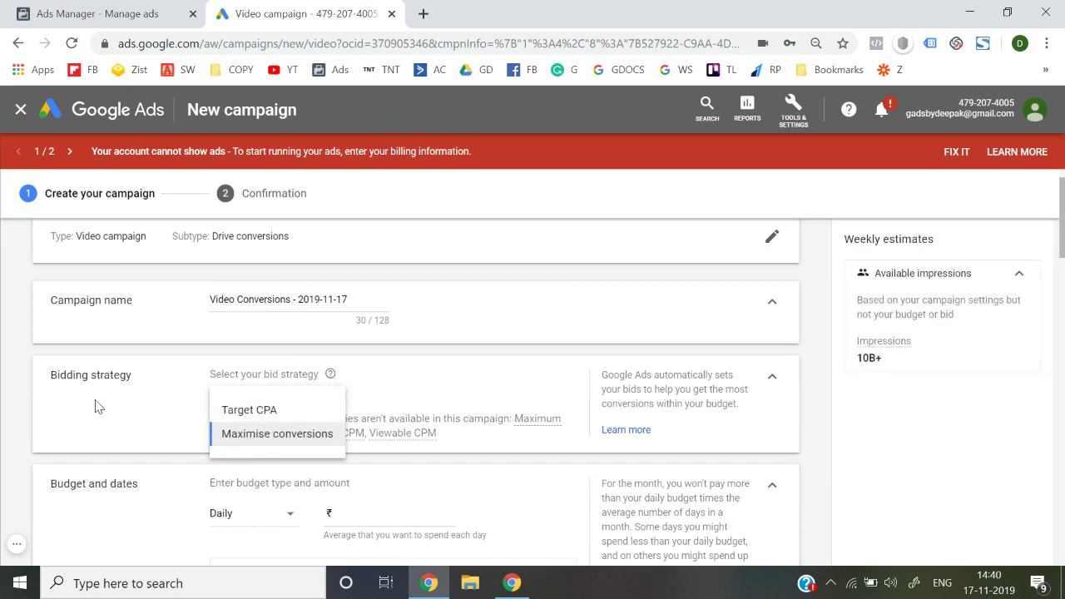
click(98, 406)
click(240, 399)
click(260, 435)
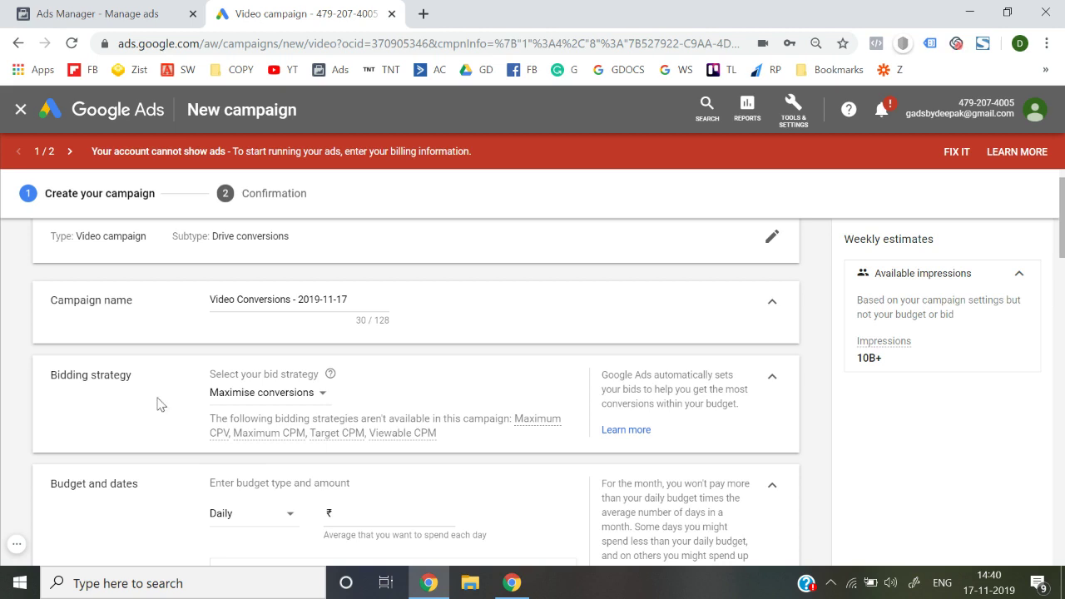
Set the campaign's bid strategy to Target CPA with a target of ₹20
click(277, 394)
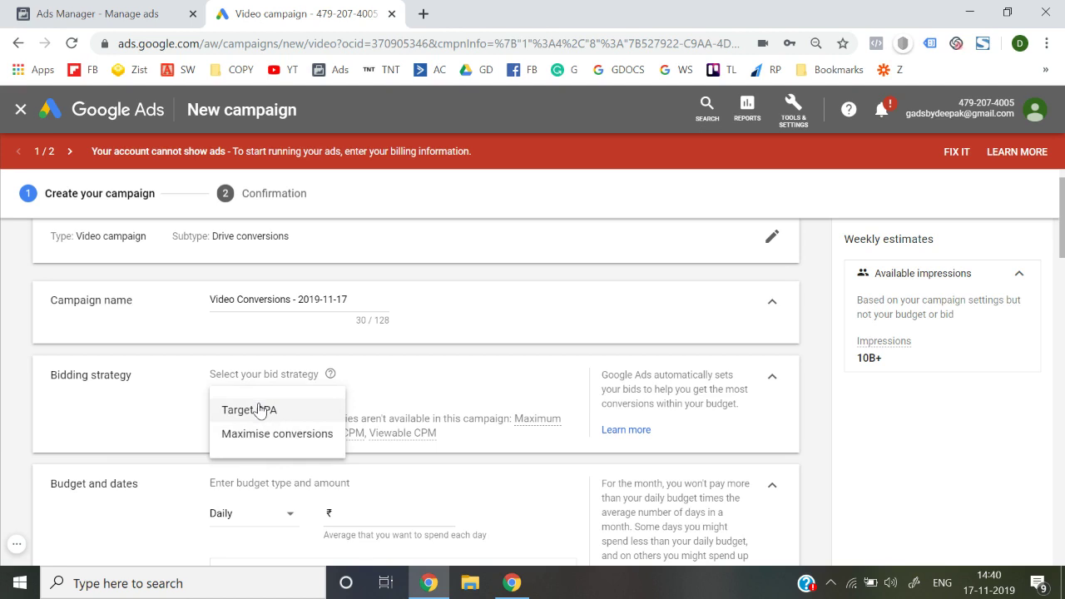
click(263, 406)
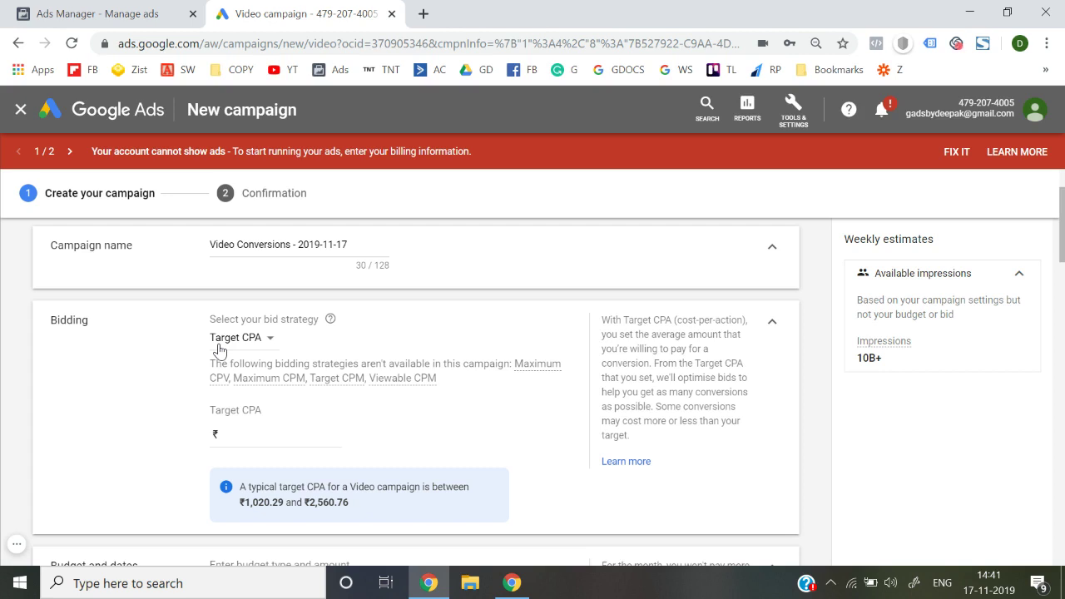
click(273, 434)
text(20)
click(2, 422)
Switch the campaign's bid strategy back to Maximise conversions
click(235, 338)
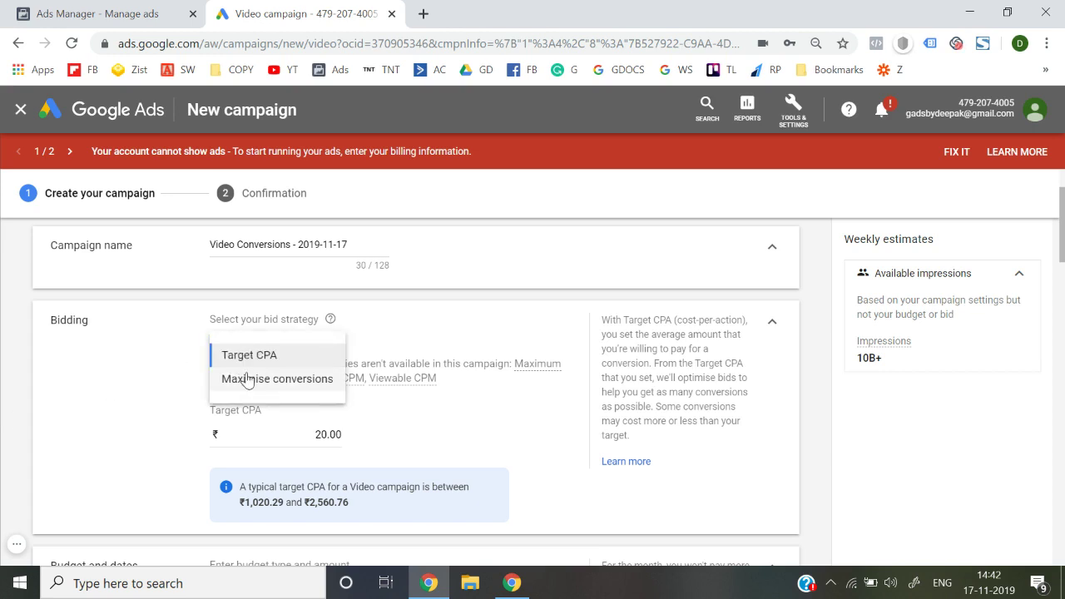
click(247, 380)
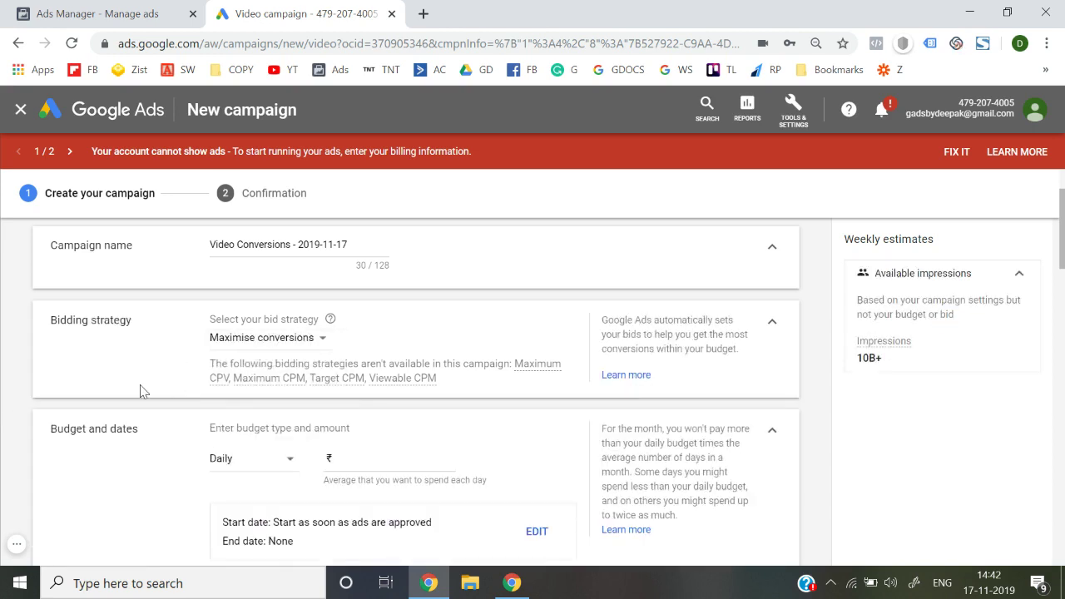
click(268, 343)
click(3, 388)
Examine the drive conversions campaign's budget and dates, networks, languages, locations, content exclusions and additional settings
scroll(2, 389, down, 1)
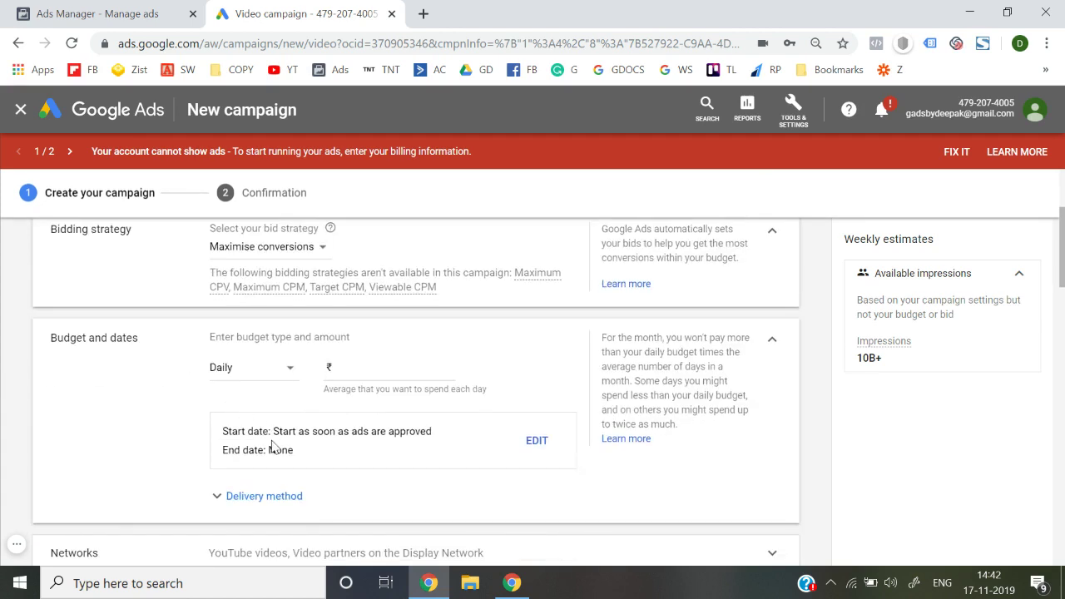
scroll(273, 446, down, 1)
scroll(306, 433, down, 1)
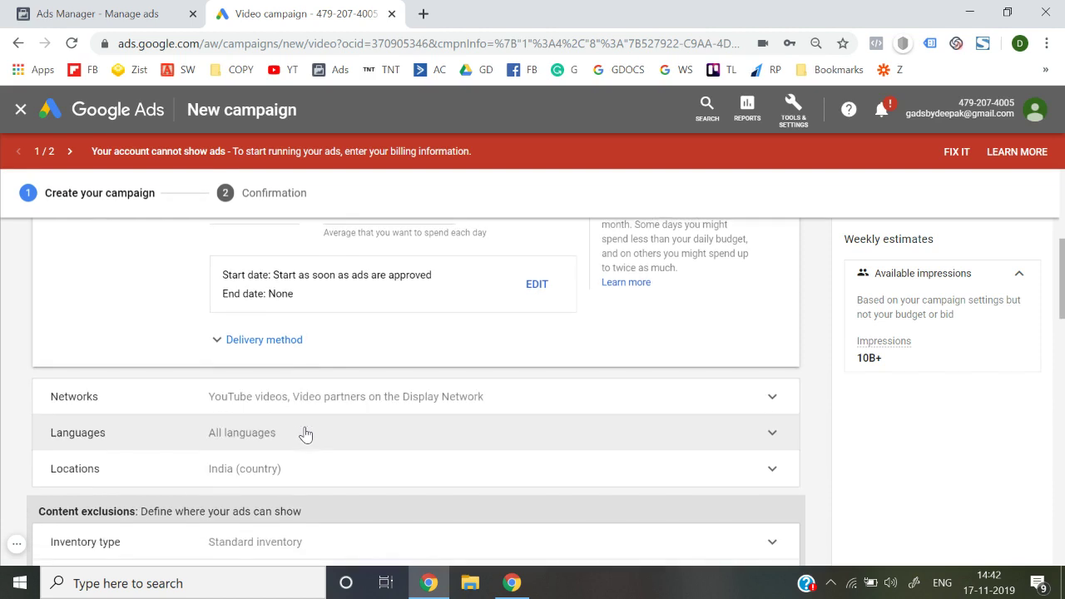
scroll(305, 438, down, 1)
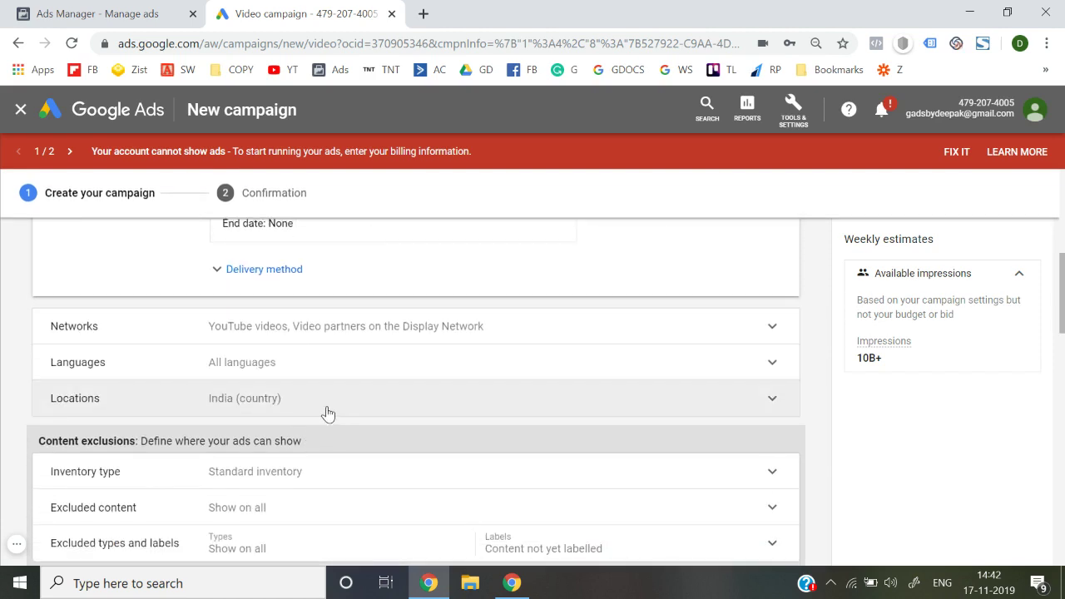
scroll(326, 414, down, 1)
click(100, 500)
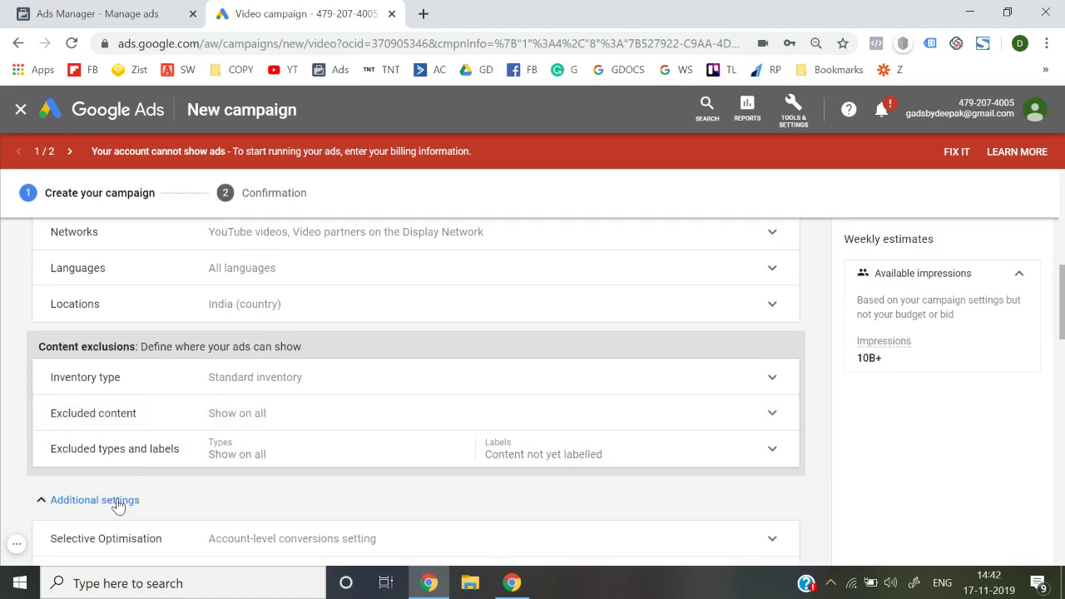
scroll(108, 504, down, 1)
scroll(274, 438, down, 2)
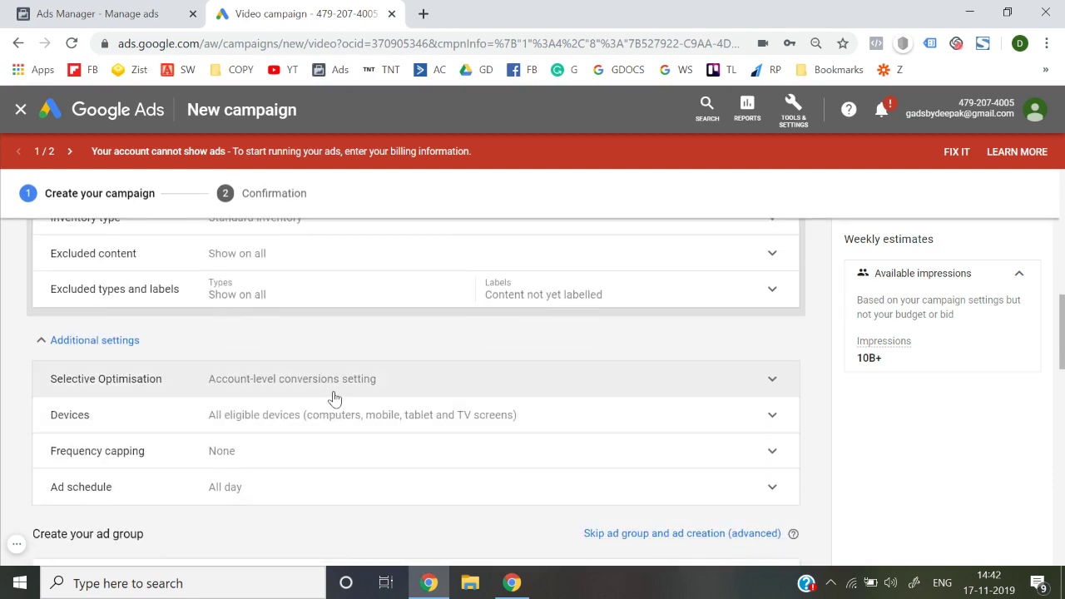
scroll(333, 399, down, 1)
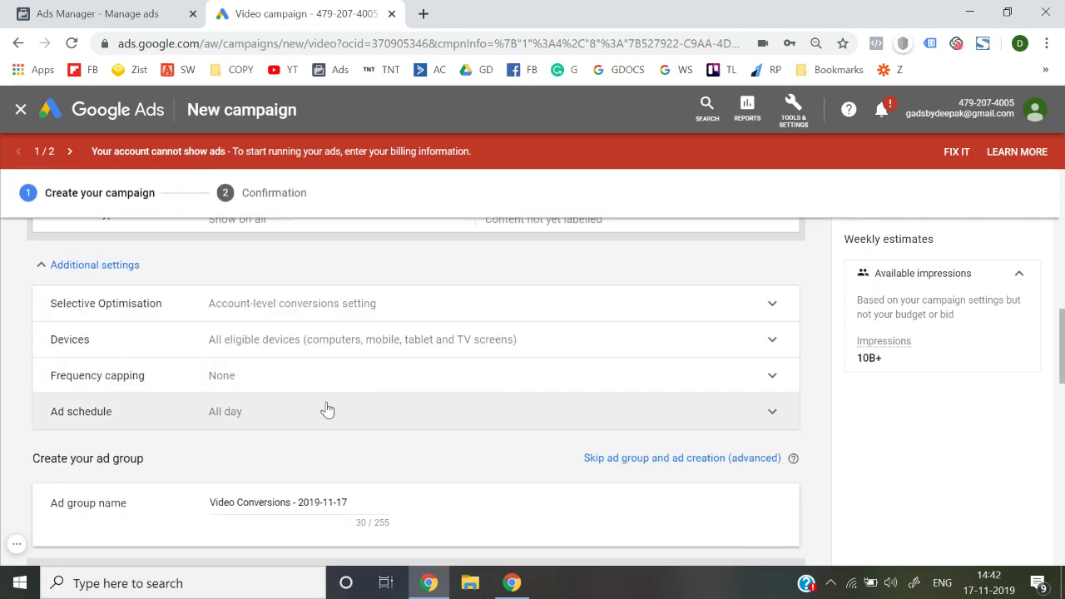
Examine the drive conversions ad group's people and content targeting and the video ad section
scroll(327, 409, down, 5)
scroll(288, 507, down, 1)
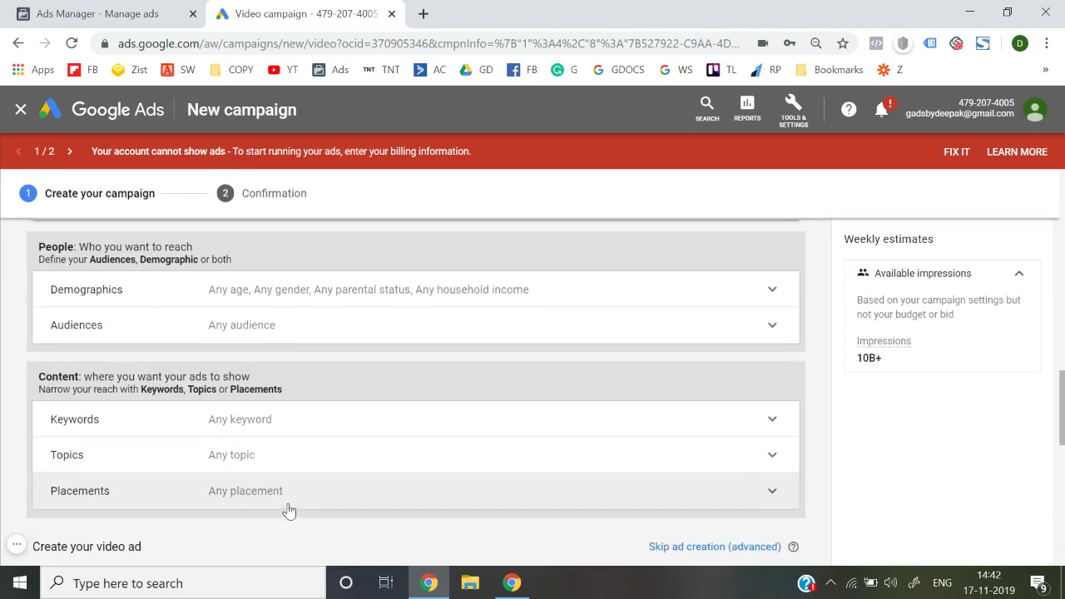
scroll(333, 435, down, 2)
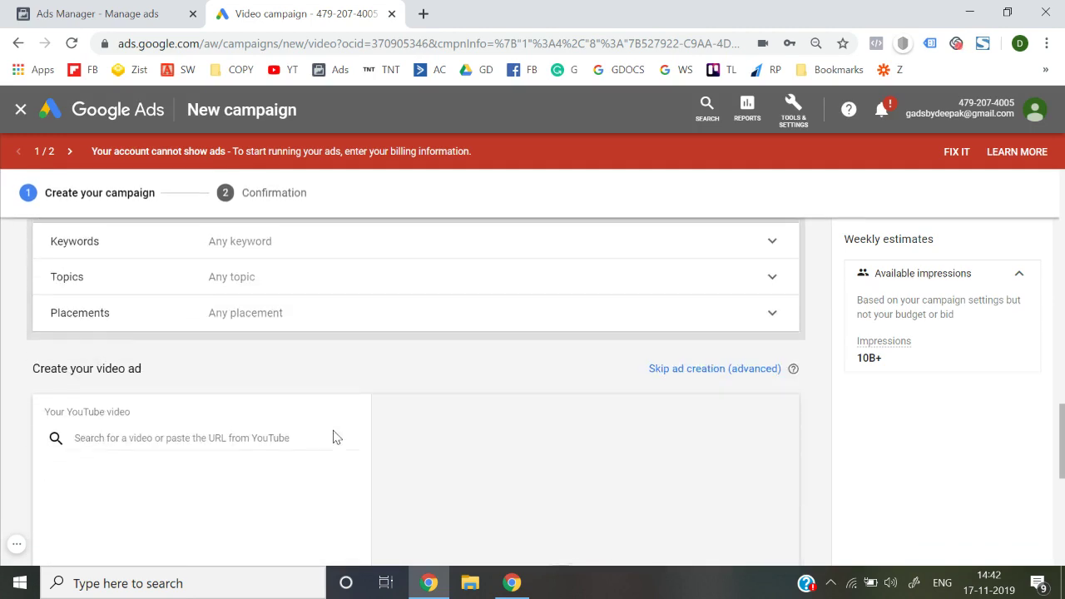
scroll(336, 438, down, 4)
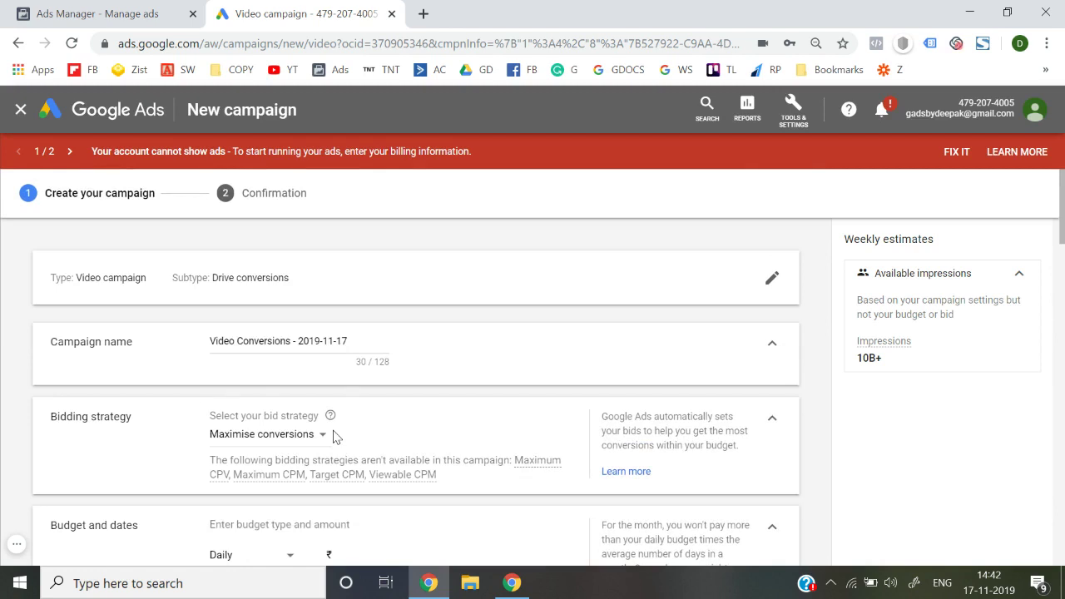
Recheck the available bid strategies and review the whole drive conversions campaign form once more
scroll(335, 437, down, 1)
click(287, 368)
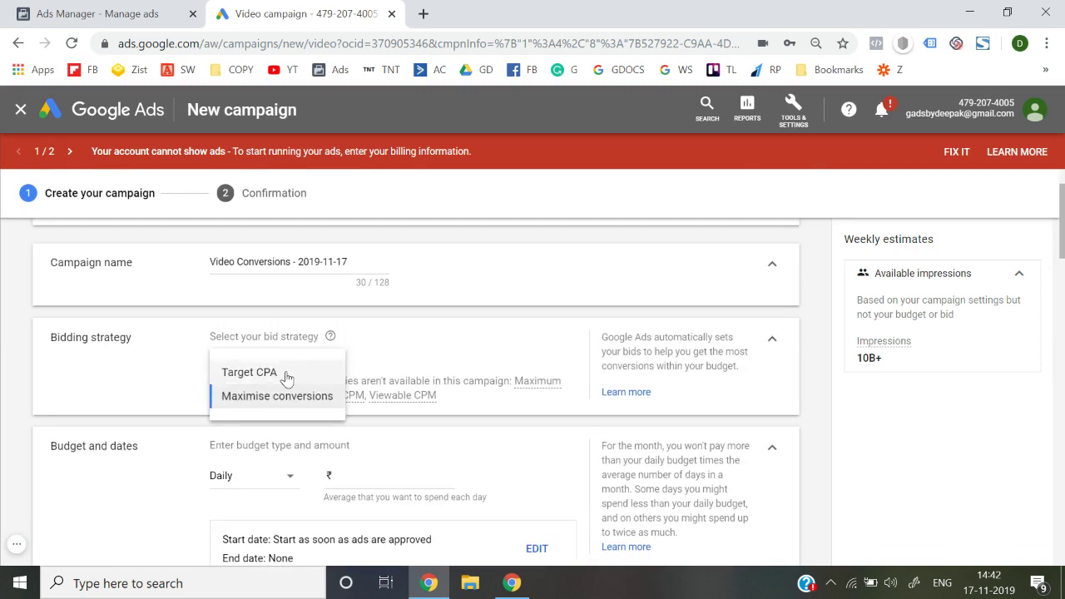
click(31, 421)
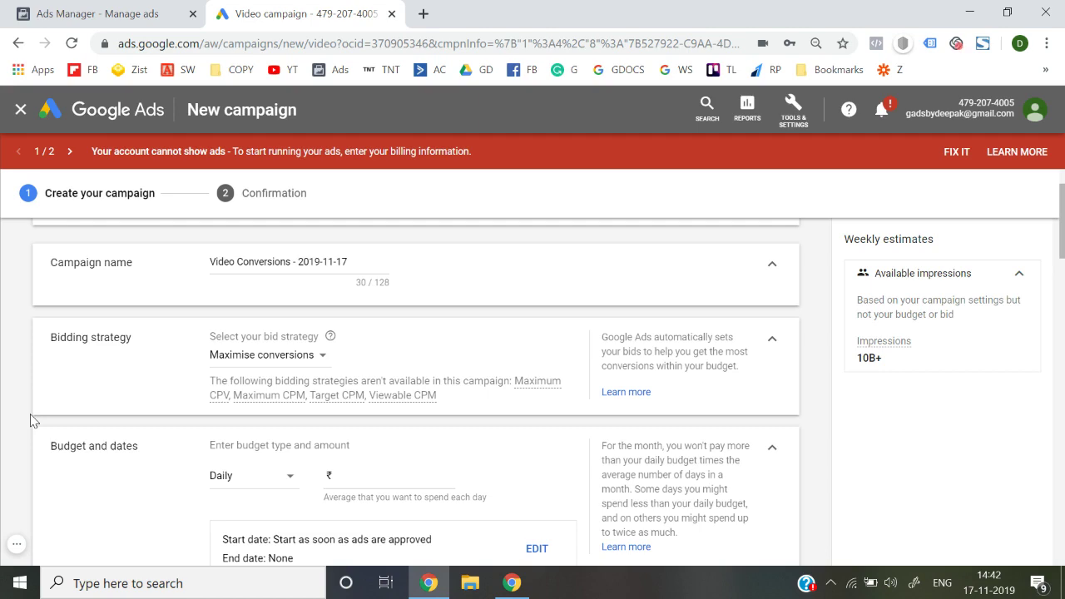
scroll(30, 421, down, 10)
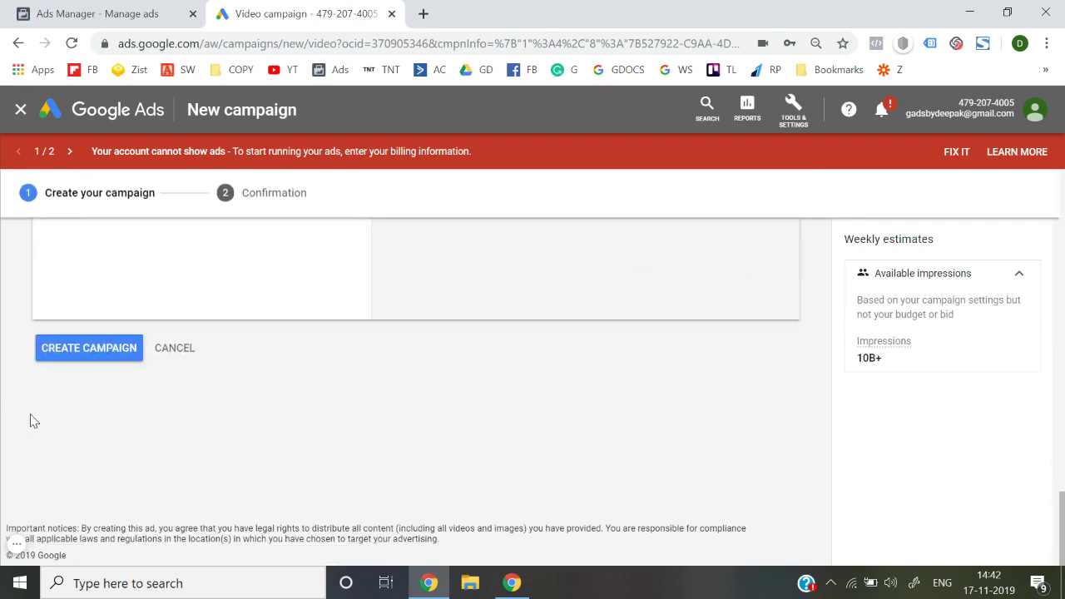
scroll(30, 421, up, 8)
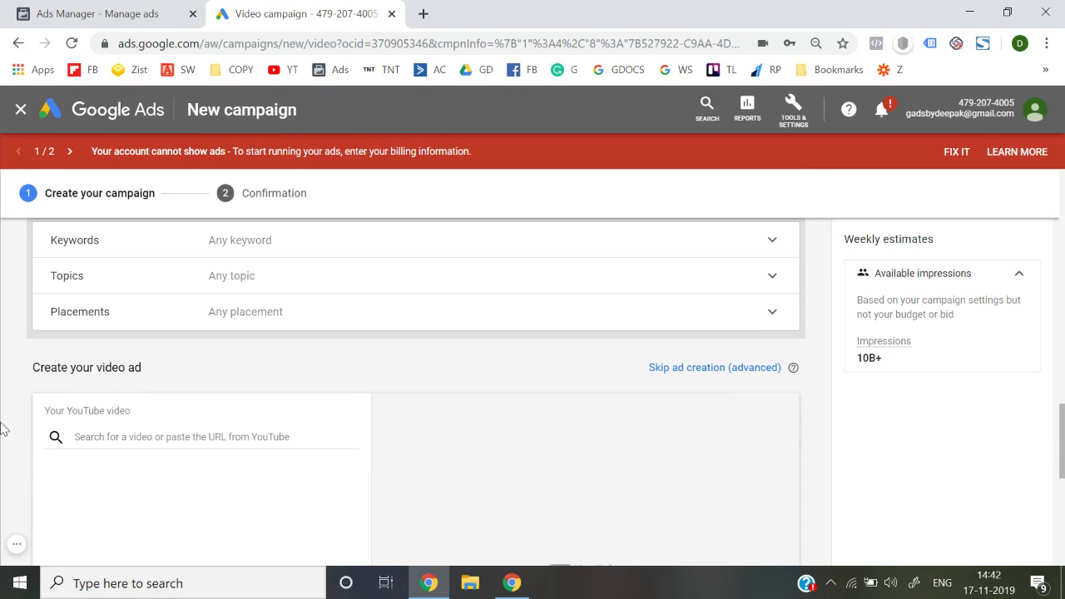
scroll(2, 428, up, 10)
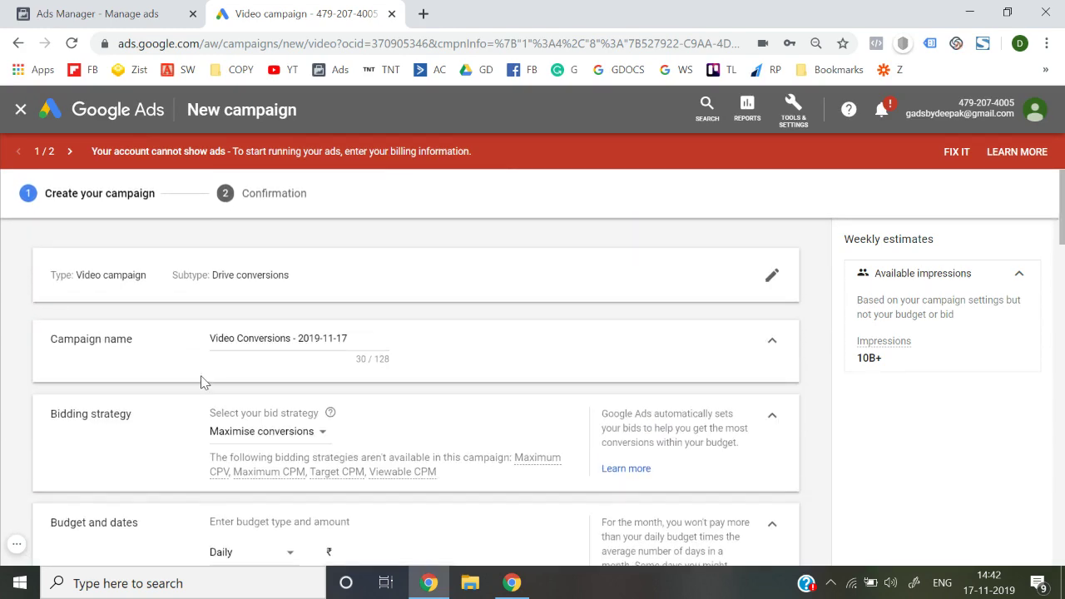
scroll(201, 380, down, 1)
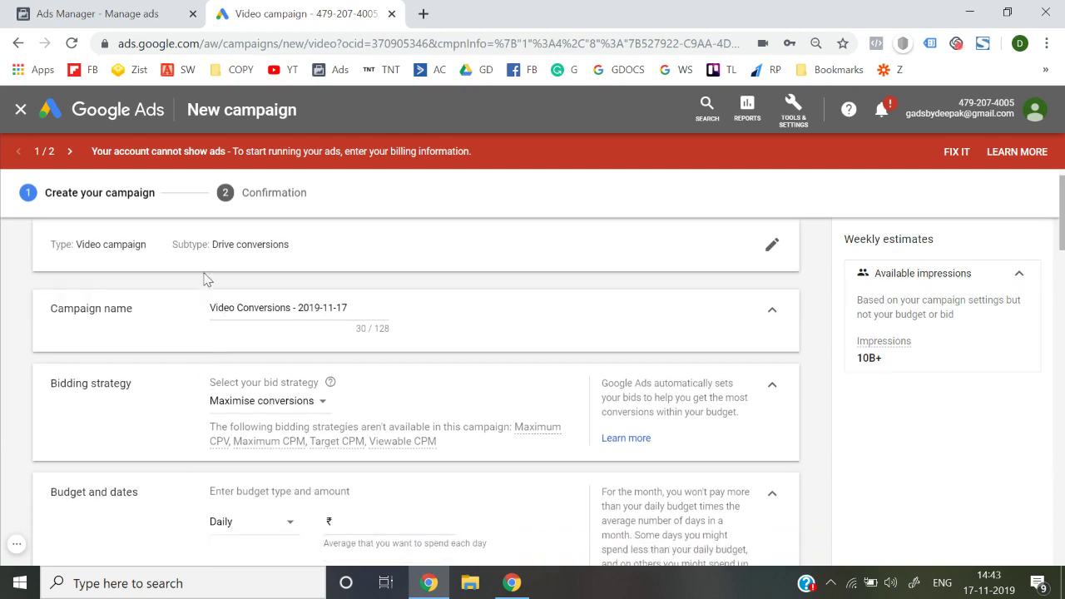
Leave the drive conversions draft and start a new Video campaign with the Shopping subtype
click(15, 111)
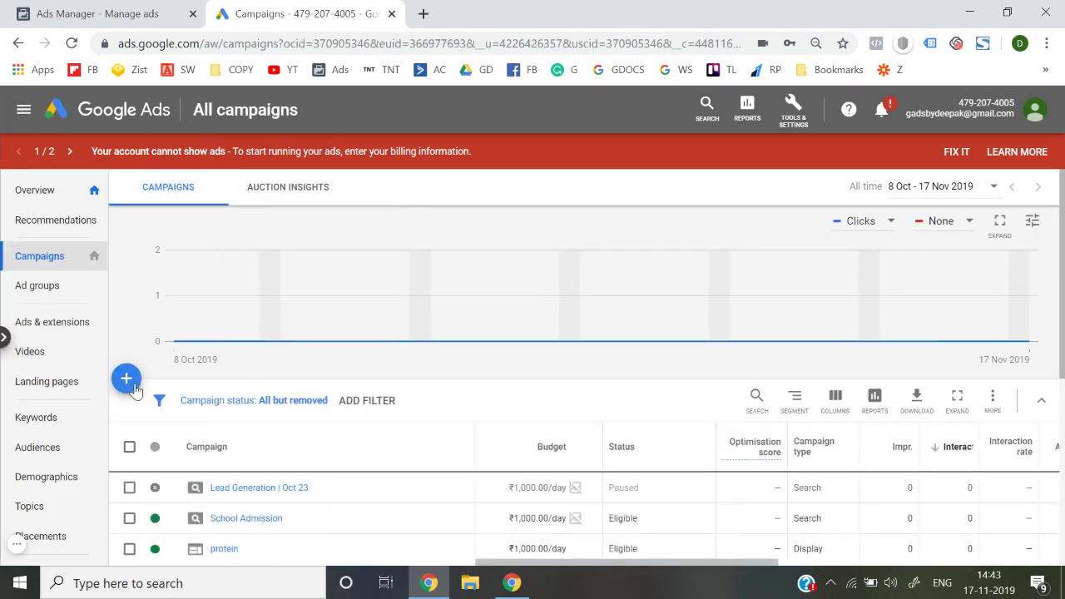
click(127, 381)
click(225, 440)
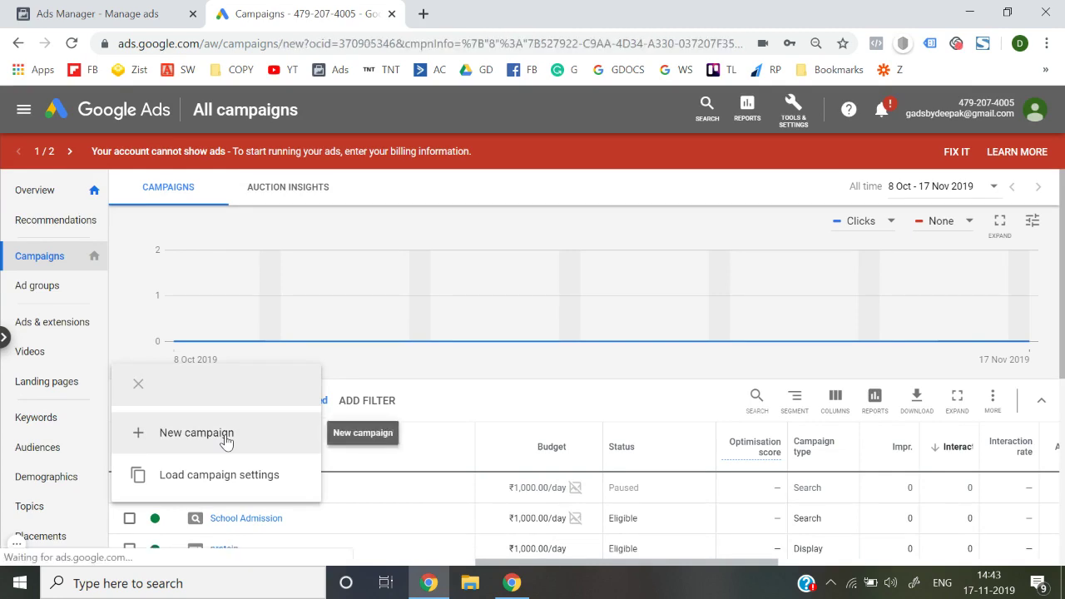
click(571, 466)
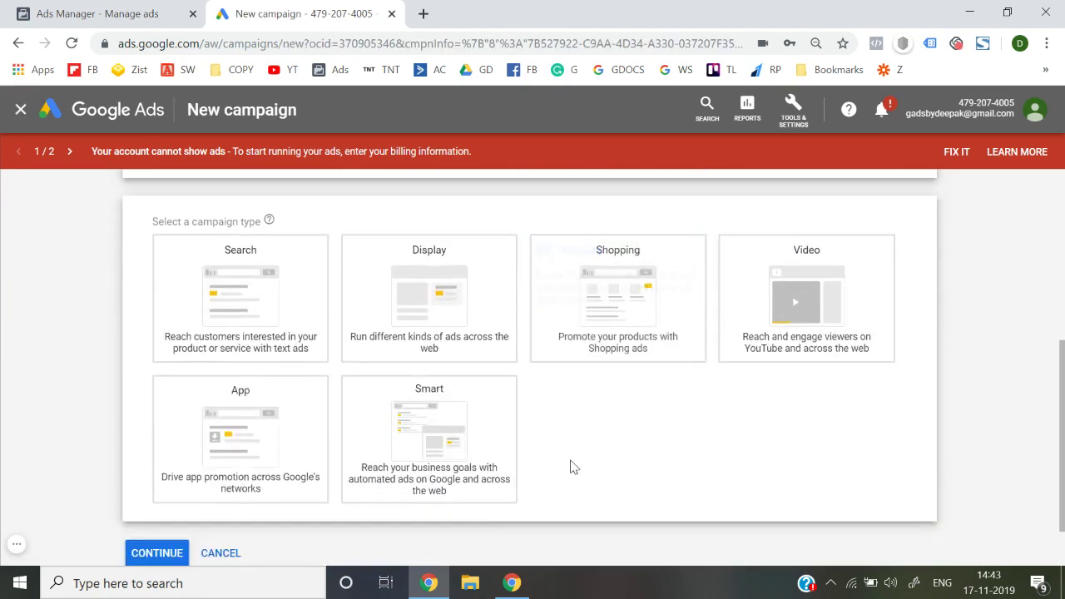
click(807, 314)
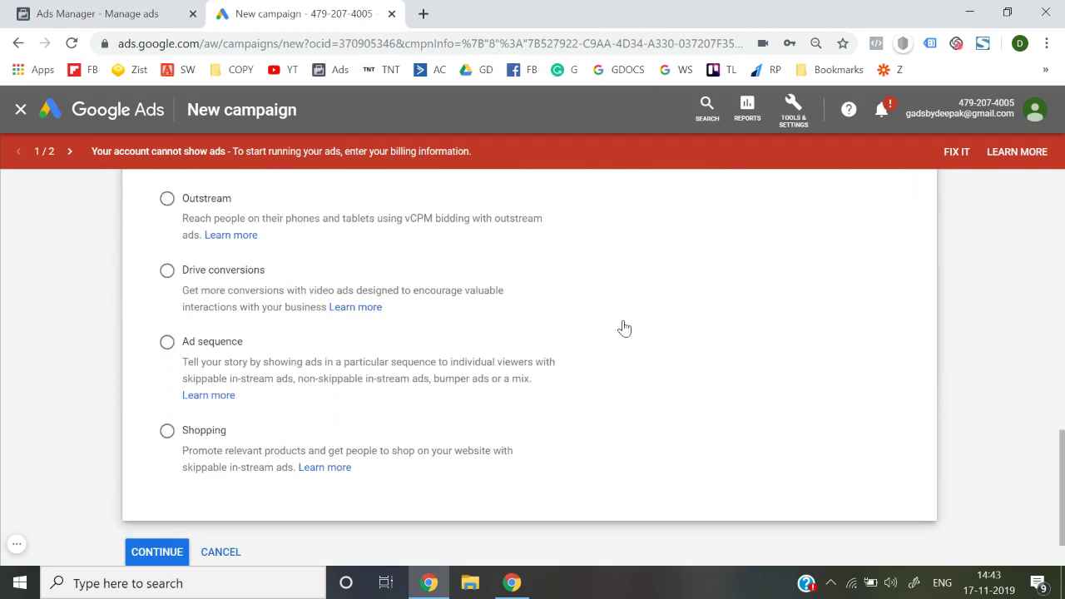
scroll(625, 327, up, 1)
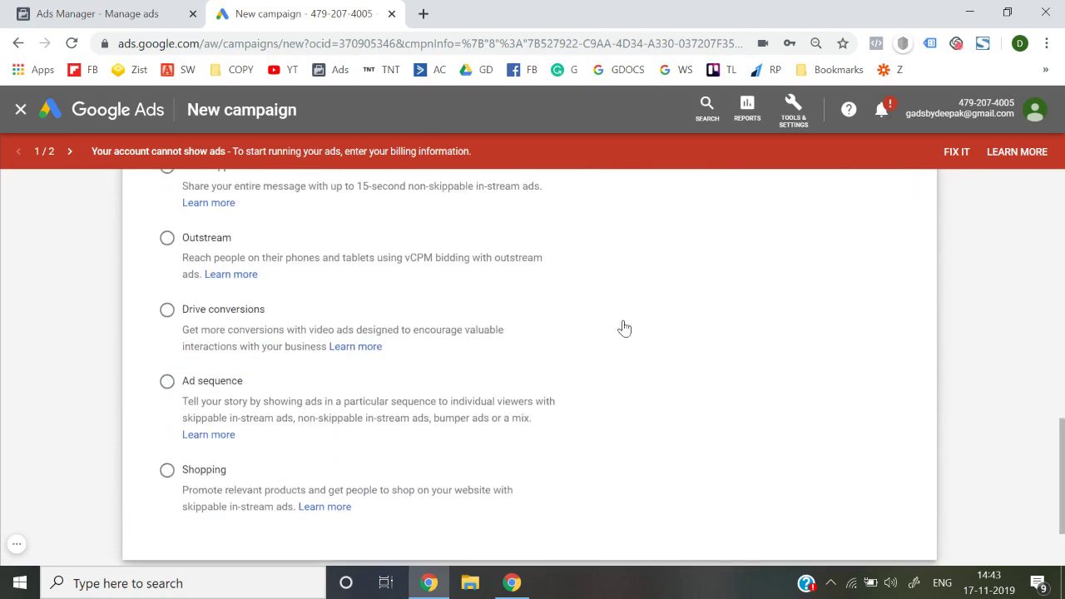
click(163, 469)
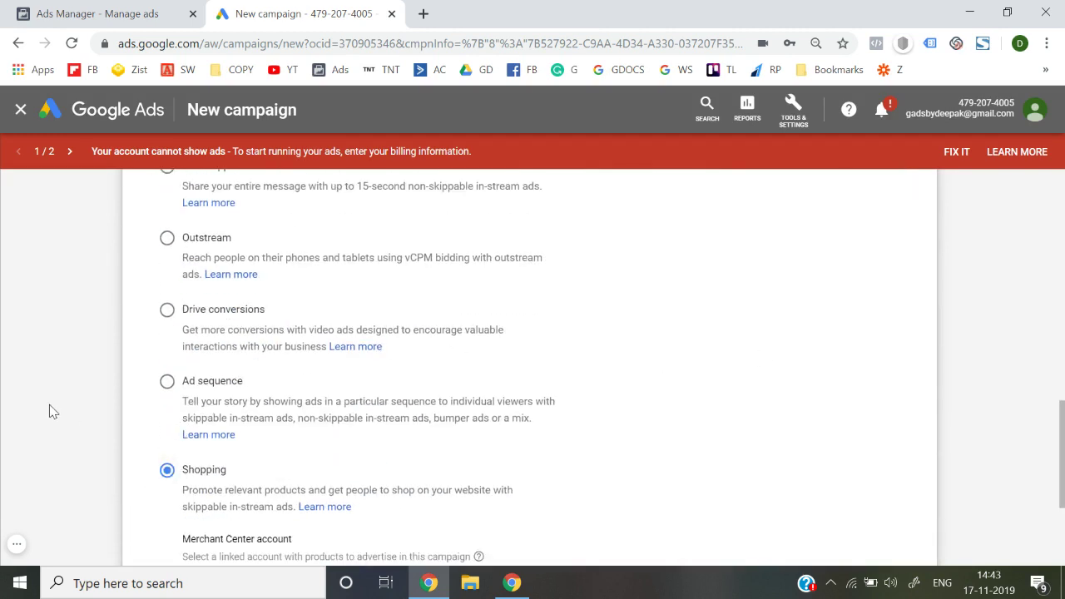
Examine the Shopping subtype's description and Merchant Center account requirement, and review the list of video campaign subtypes
scroll(49, 411, down, 1)
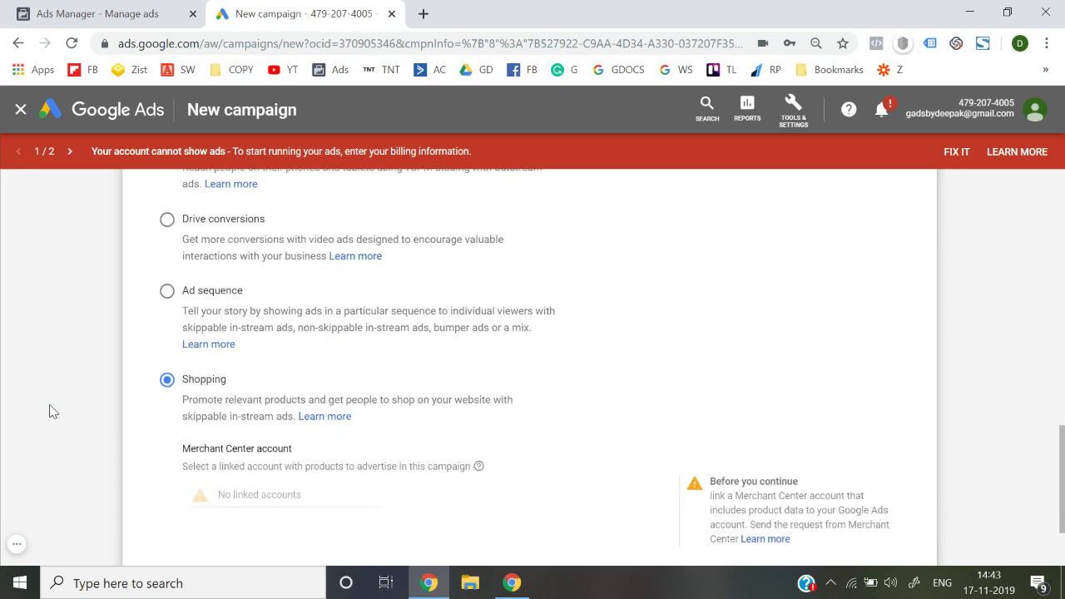
scroll(49, 411, up, 1)
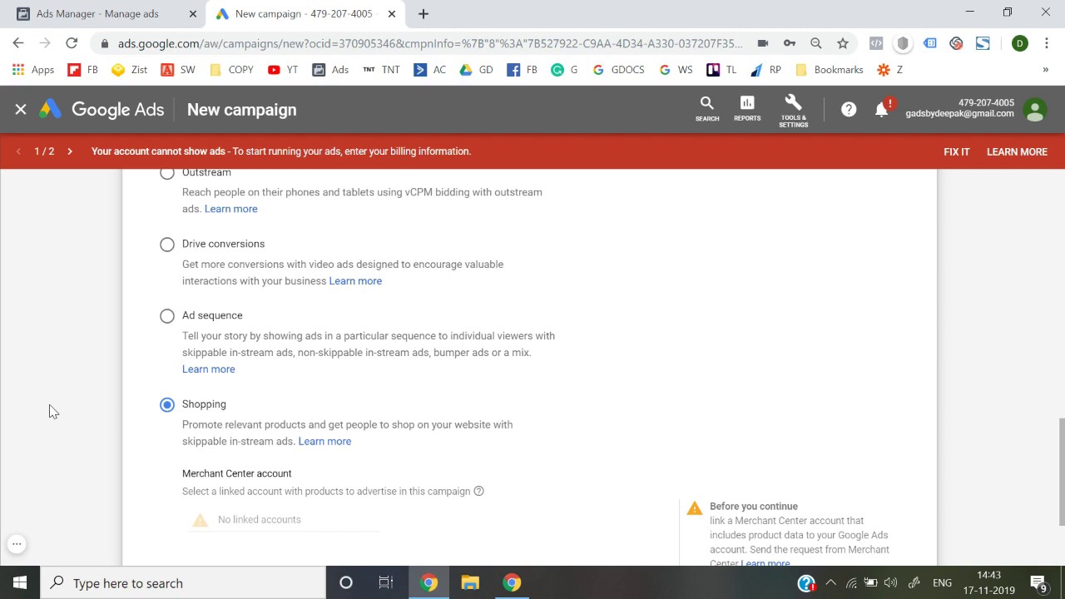
scroll(229, 424, down, 1)
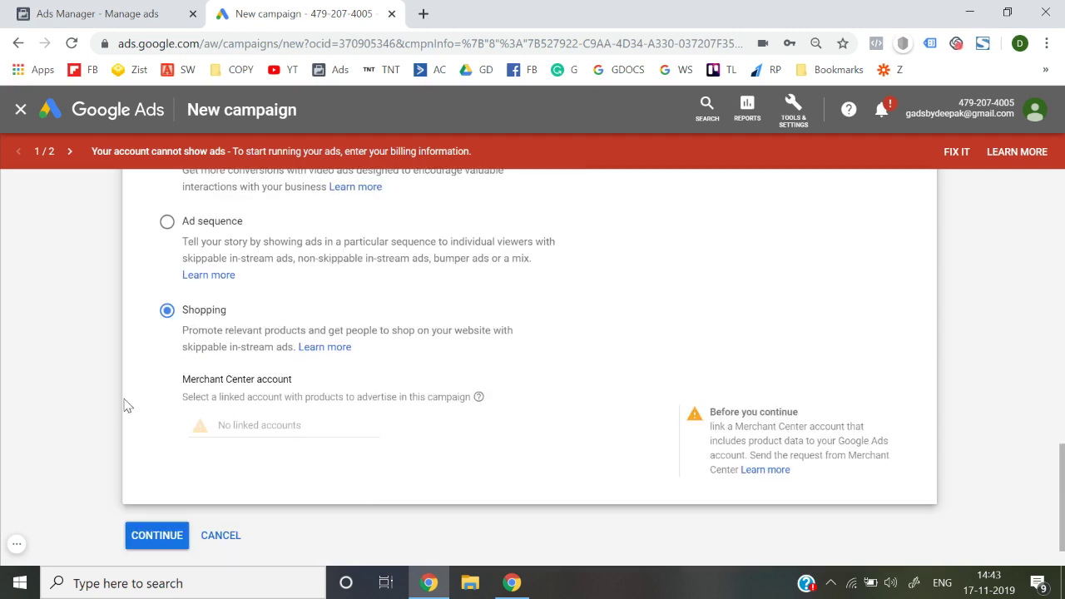
scroll(127, 406, up, 1)
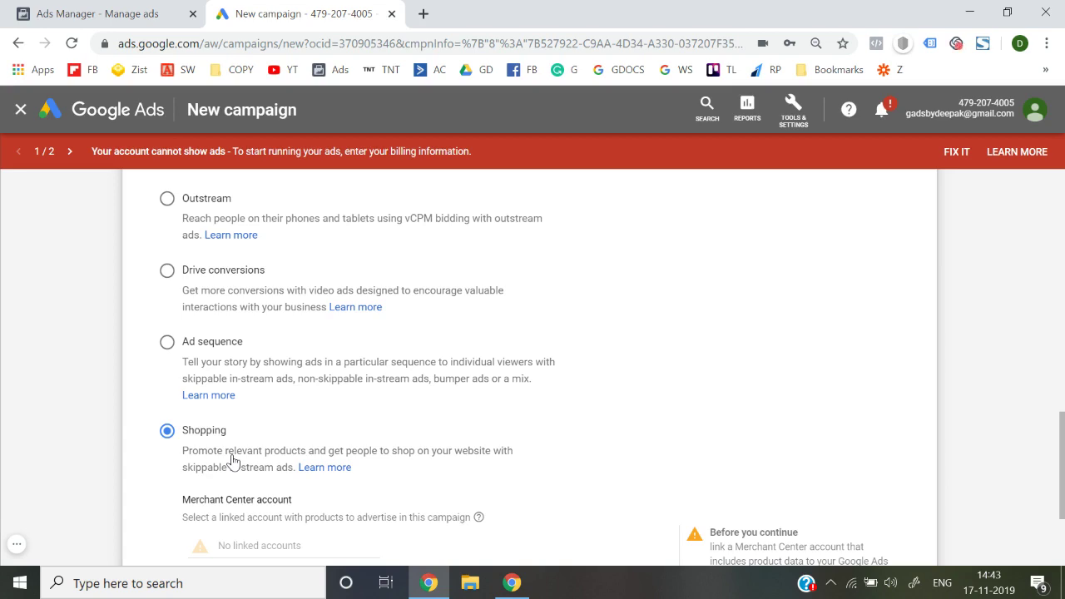
scroll(238, 450, up, 3)
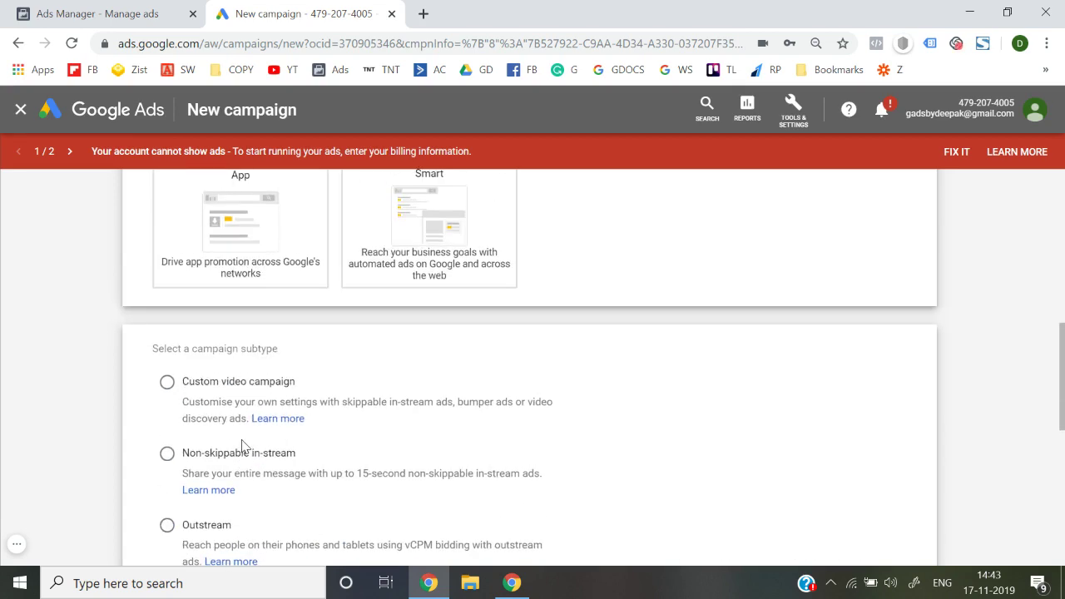
scroll(241, 447, up, 2)
scroll(241, 447, down, 4)
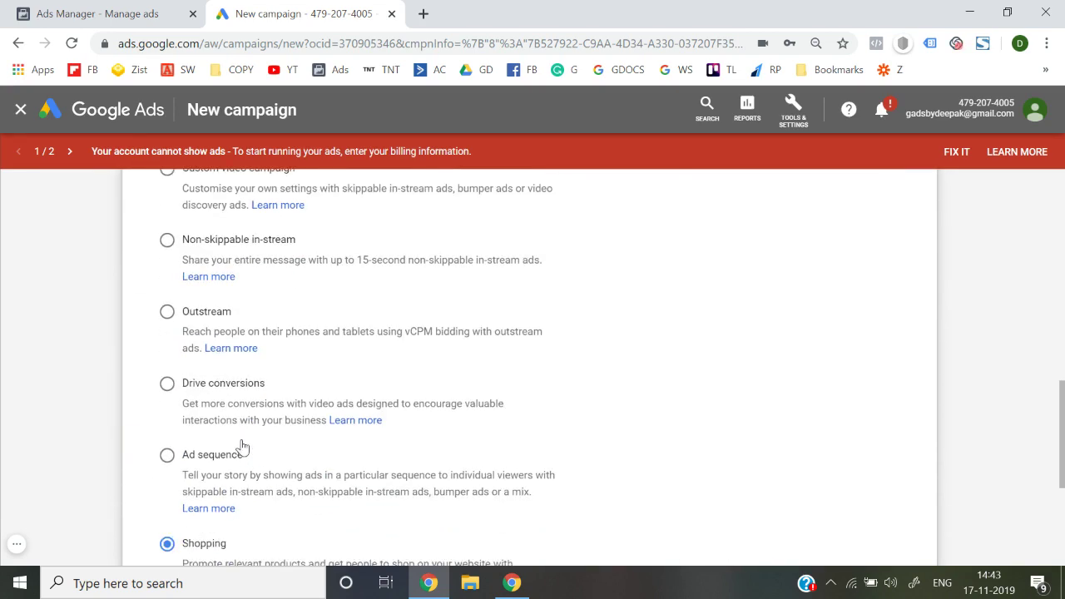
scroll(241, 447, down, 2)
scroll(240, 439, up, 2)
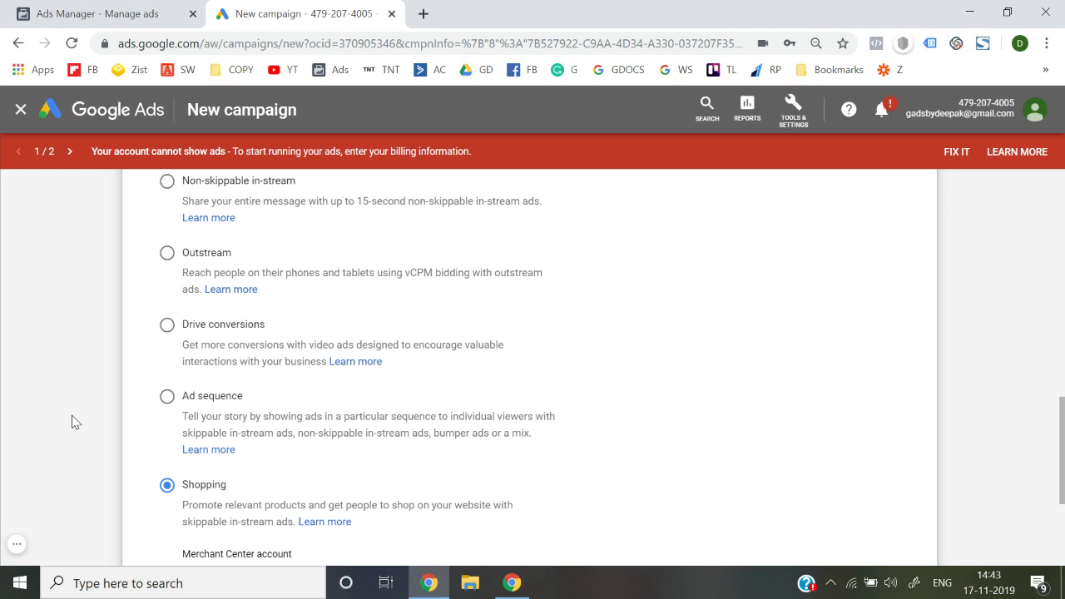
click(18, 546)
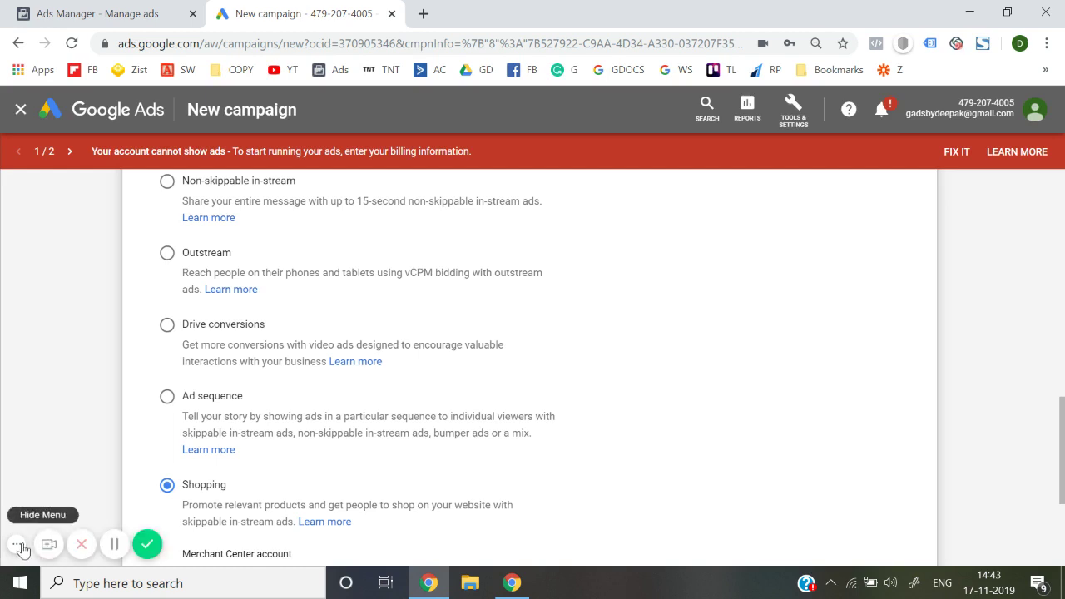
click(18, 546)
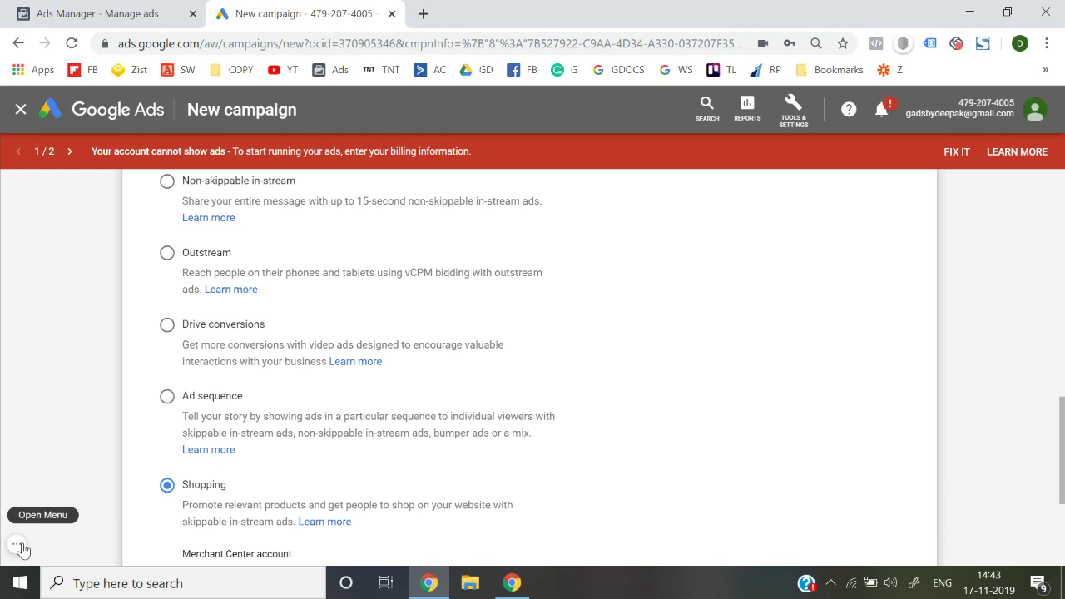
click(18, 546)
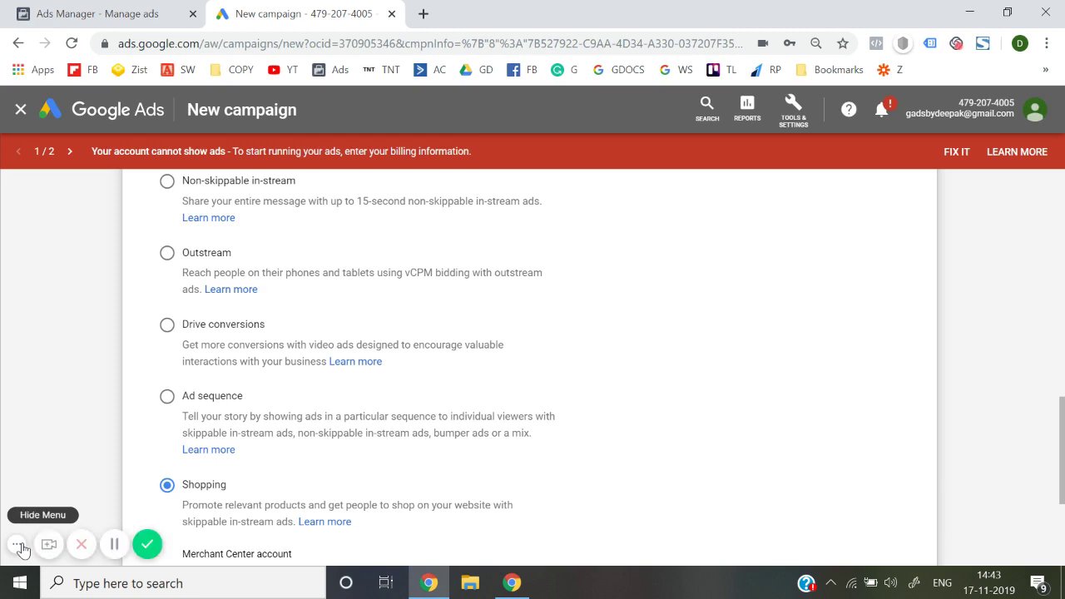